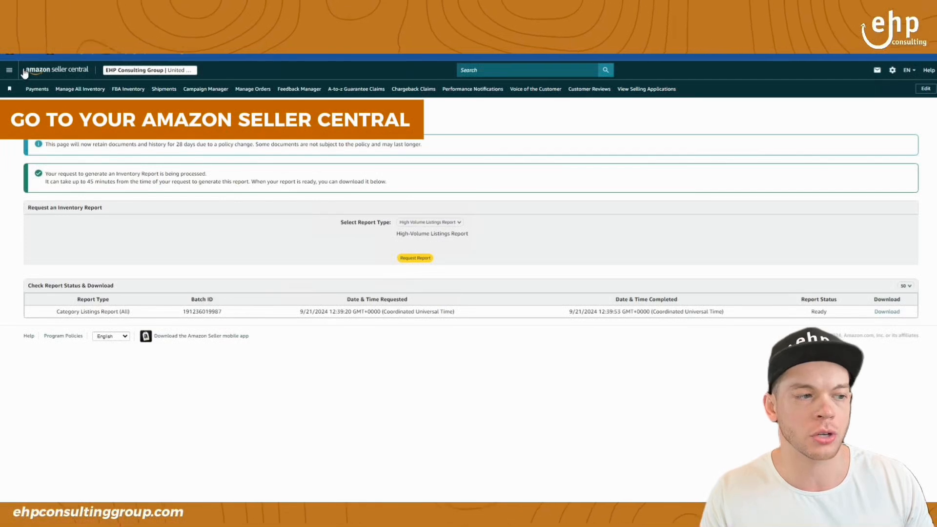
left_click(10, 71)
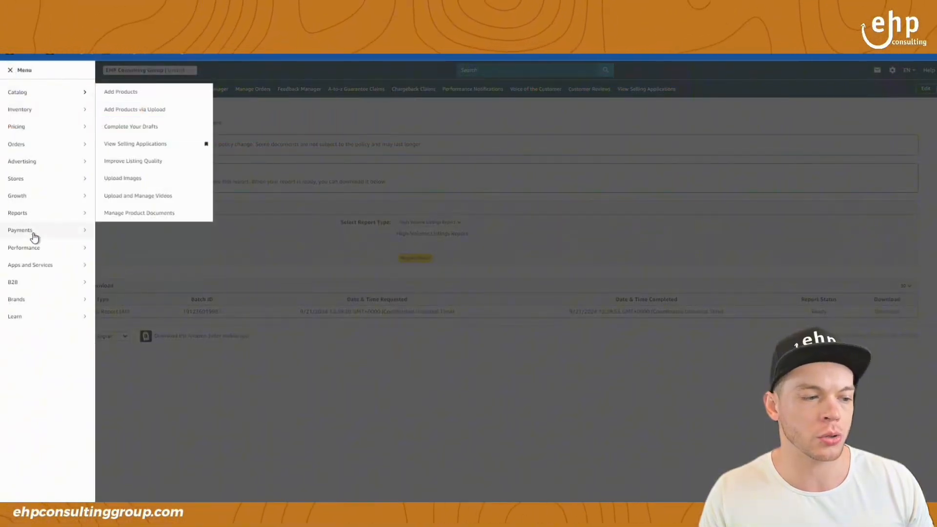
mouse_move(30, 218)
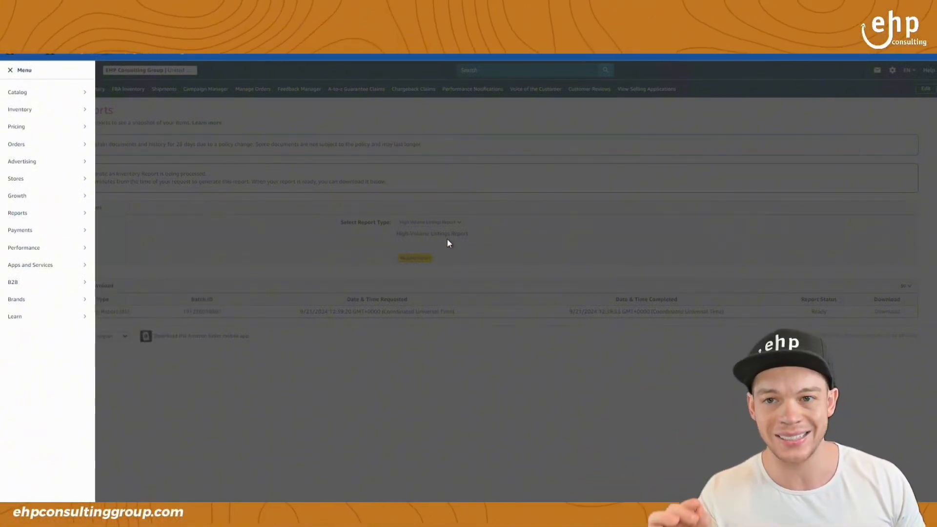
left_click(455, 249)
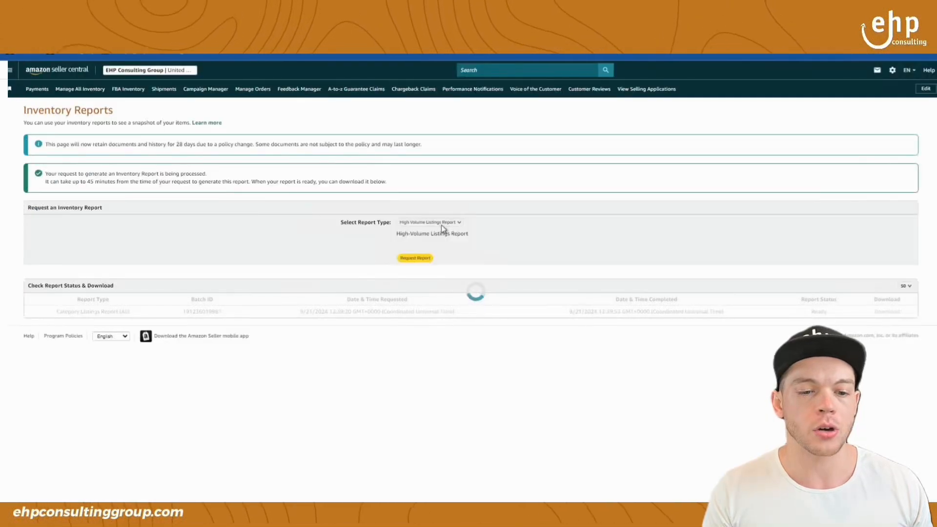
- Request a new inventory report of the type Category Listings Report
left_click(442, 224)
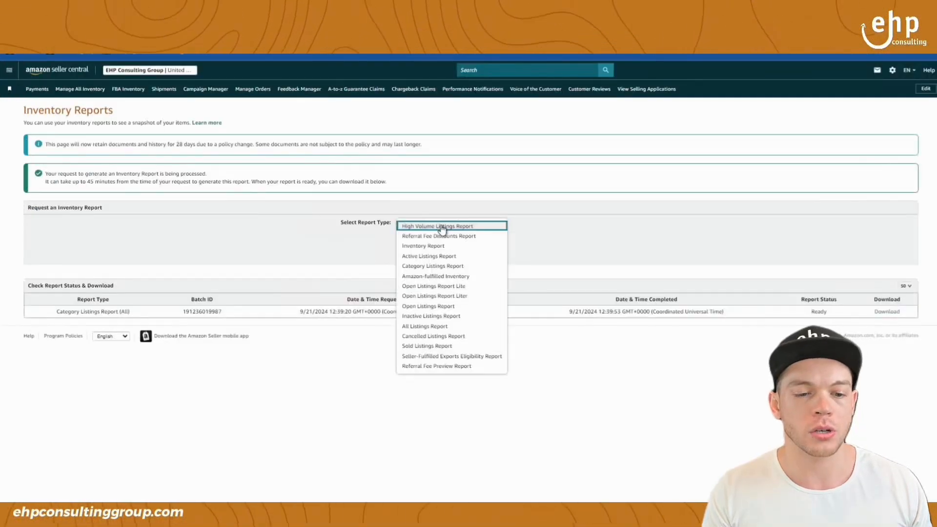
left_click(449, 268)
left_click(413, 342)
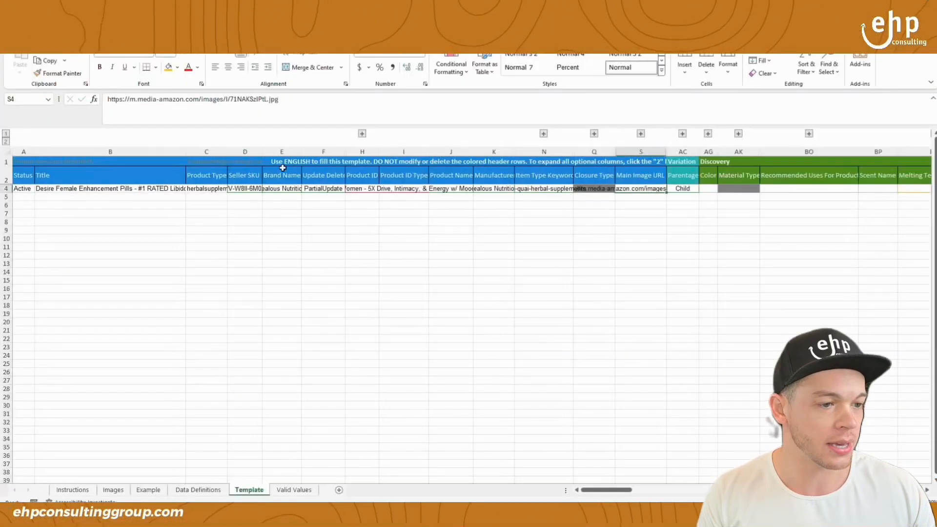
left_click(357, 241)
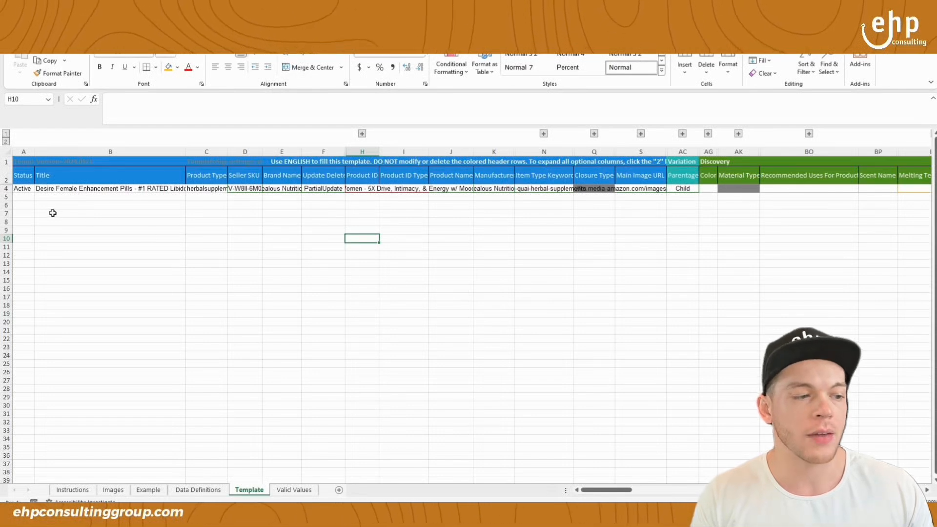
left_click_drag(19, 202, 133, 340)
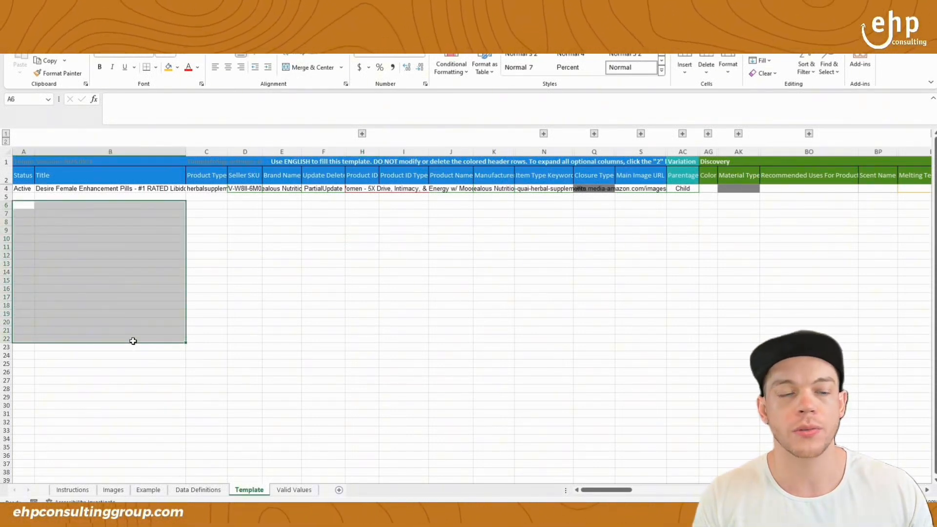
left_click(40, 224)
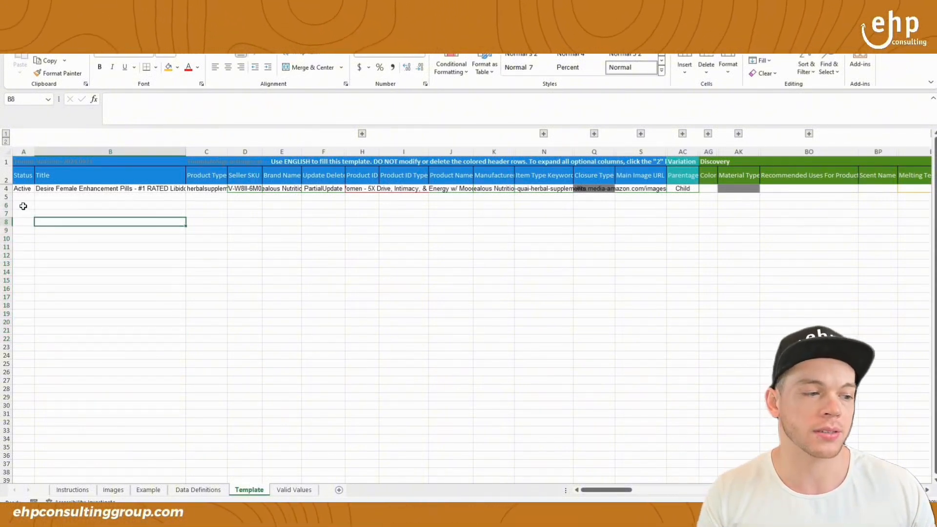
left_click_drag(23, 206, 32, 253)
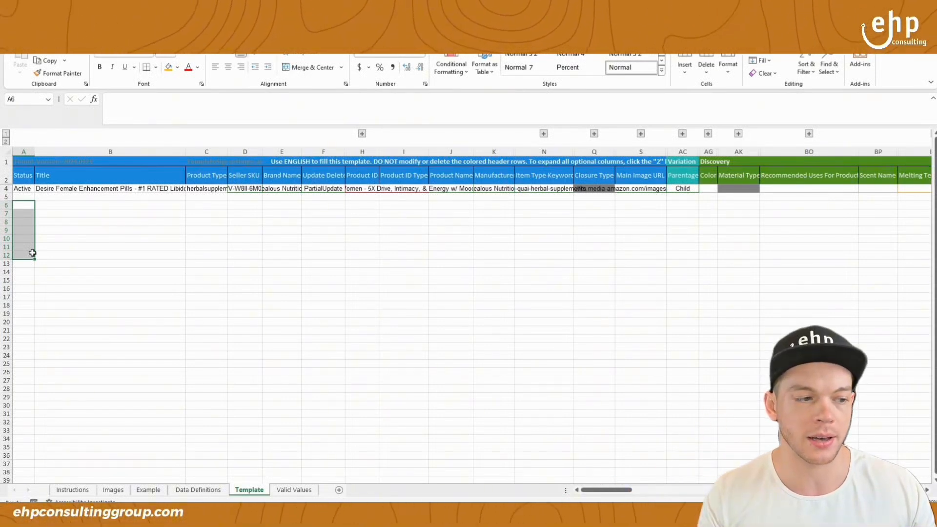
left_click(46, 238)
left_click(22, 190)
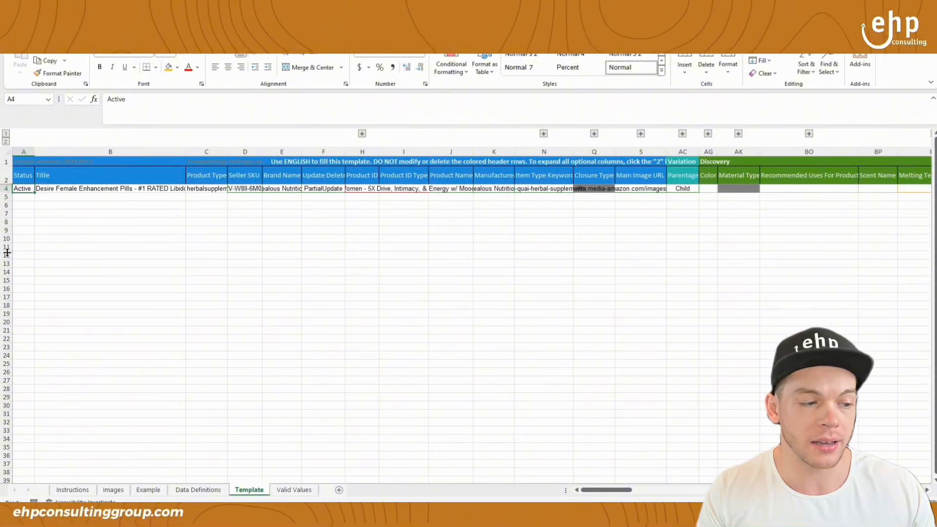
left_click_drag(22, 205, 892, 301)
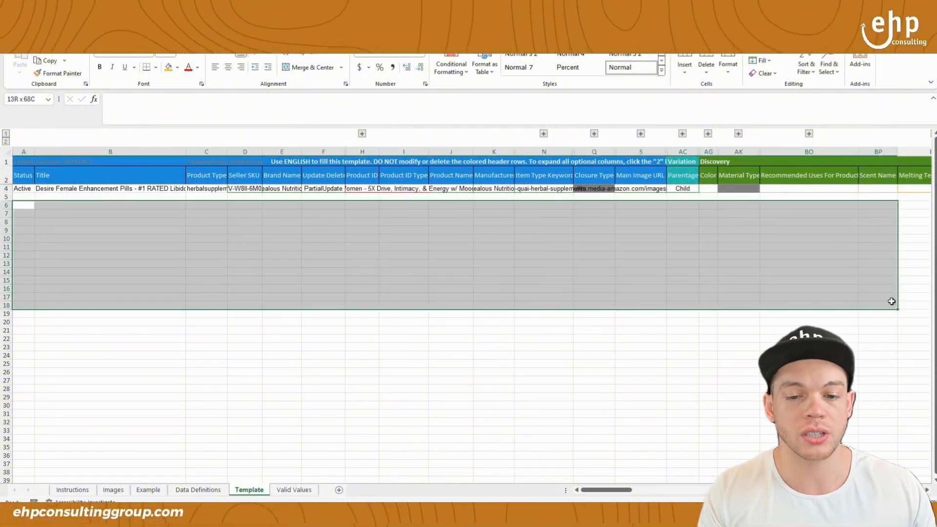
left_click(15, 190)
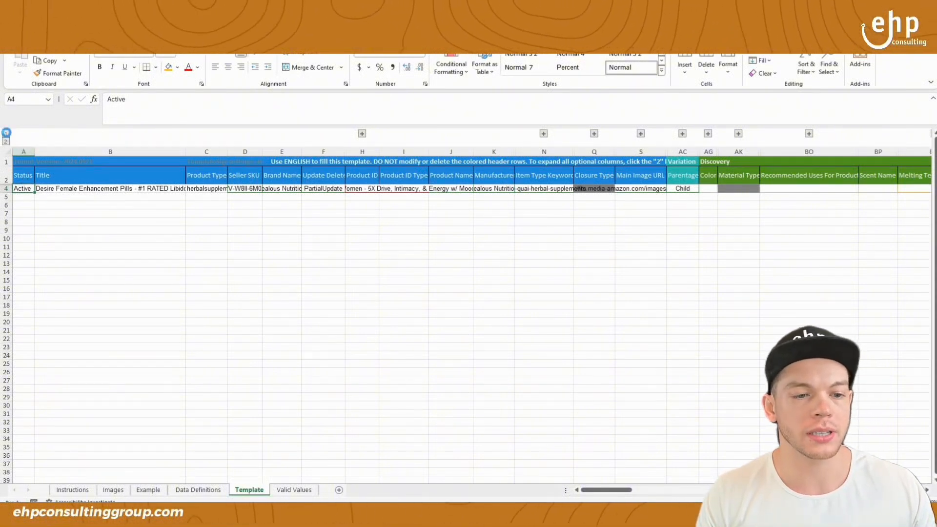
- Expand all optional columns of the Template sheet and review the listing's title, product type, seller SKU and brand name
left_click(6, 142)
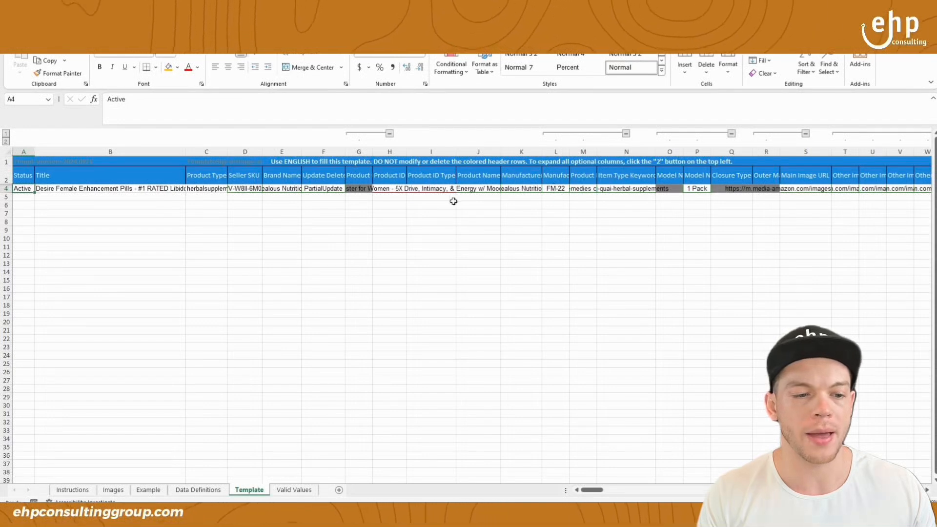
left_click(390, 214)
left_click(120, 189)
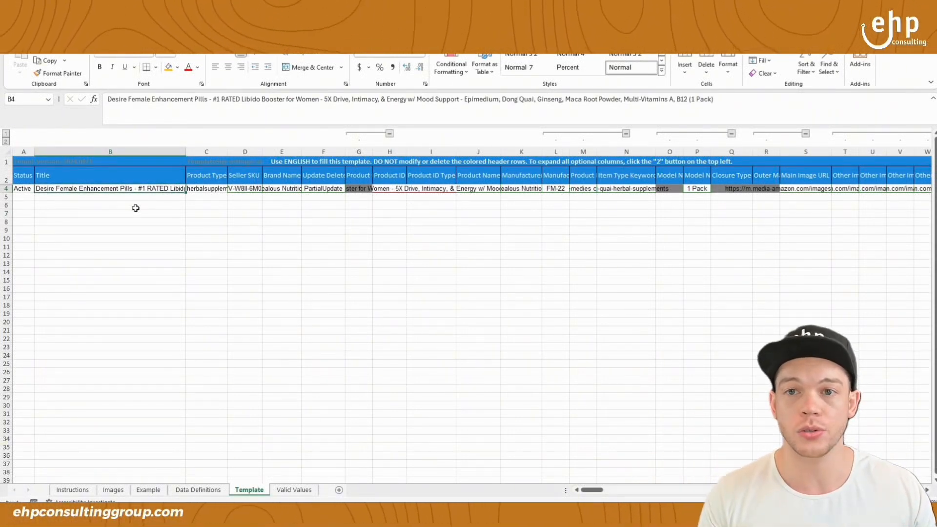
left_click(212, 191)
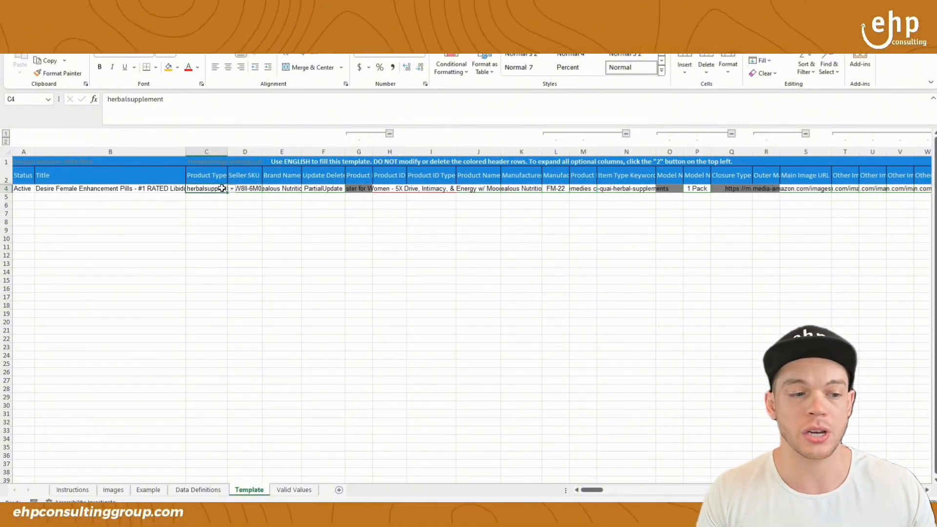
left_click(242, 191)
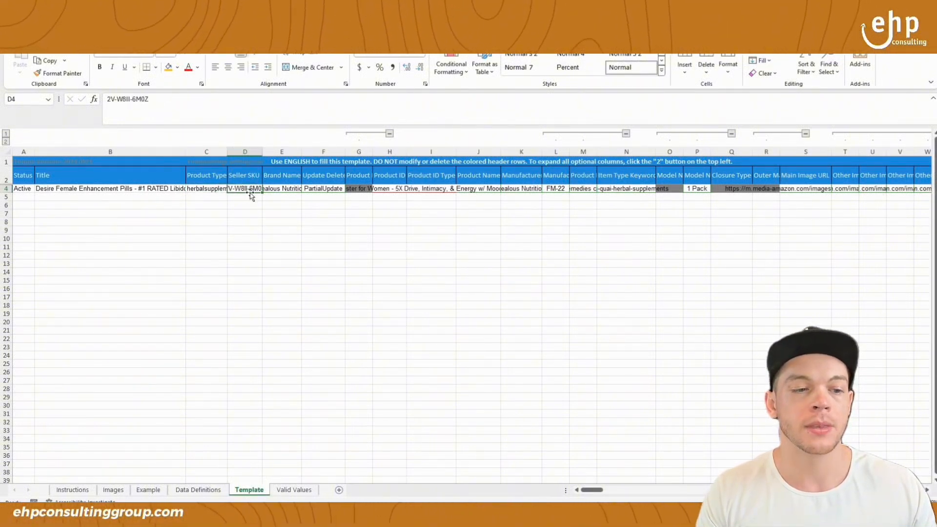
left_click(279, 189)
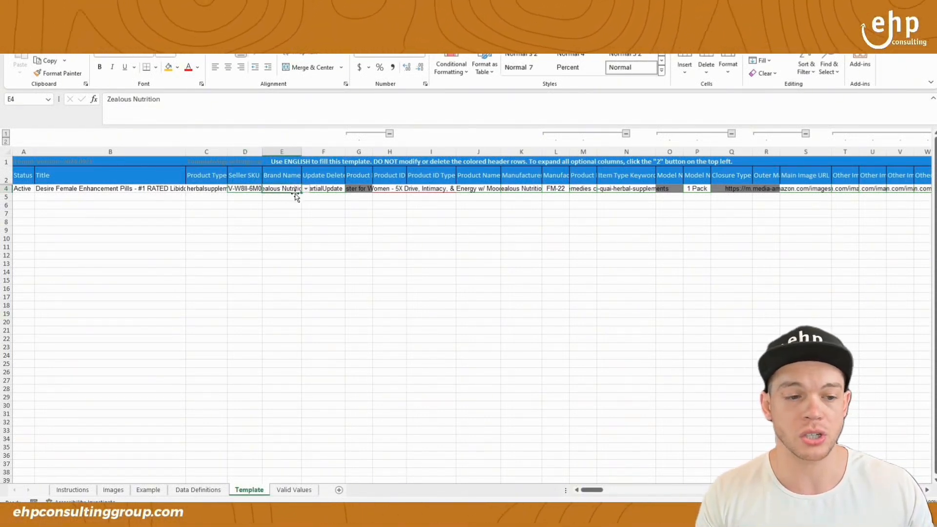
- Set the listing's Update Delete value to Update in row 4
left_click(316, 188)
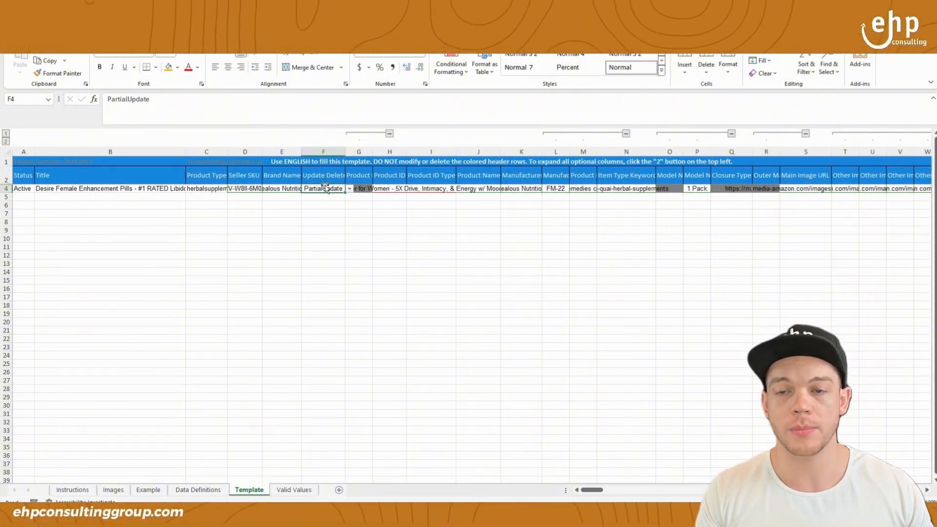
left_click(349, 189)
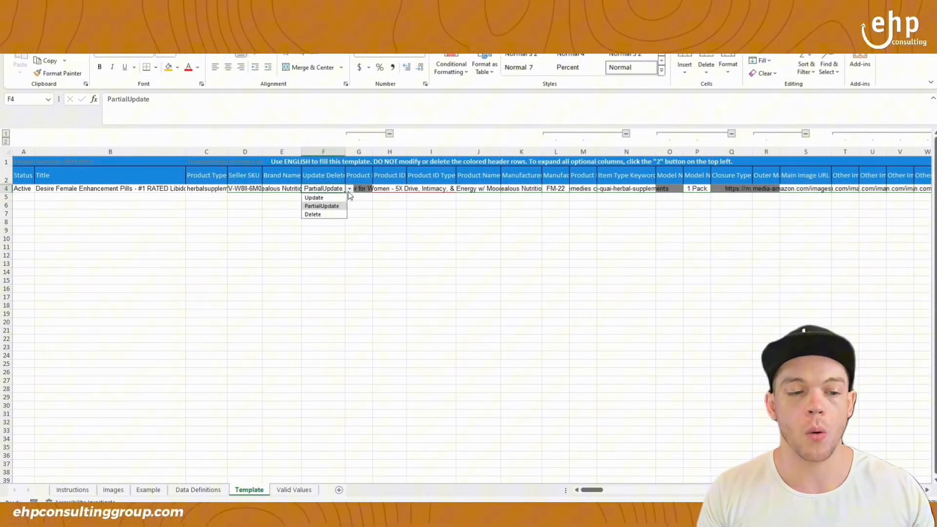
left_click(314, 198)
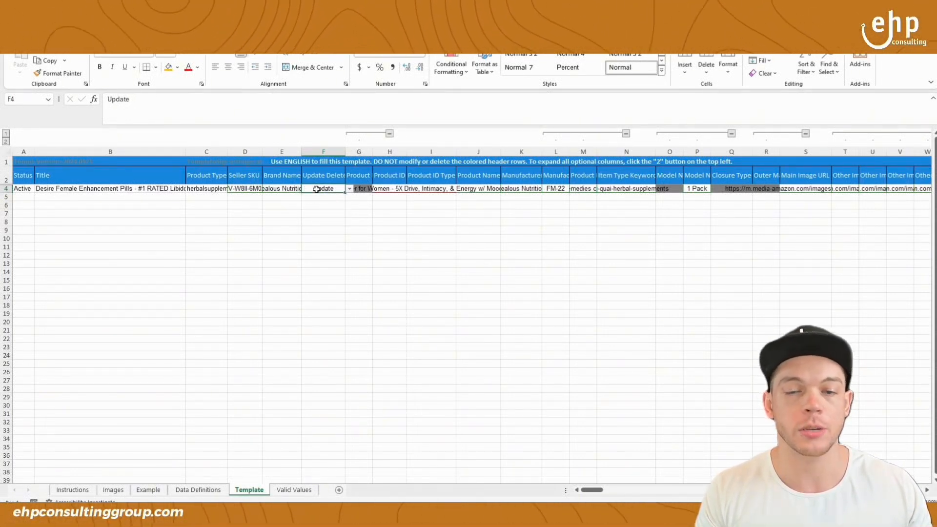
left_click(162, 192)
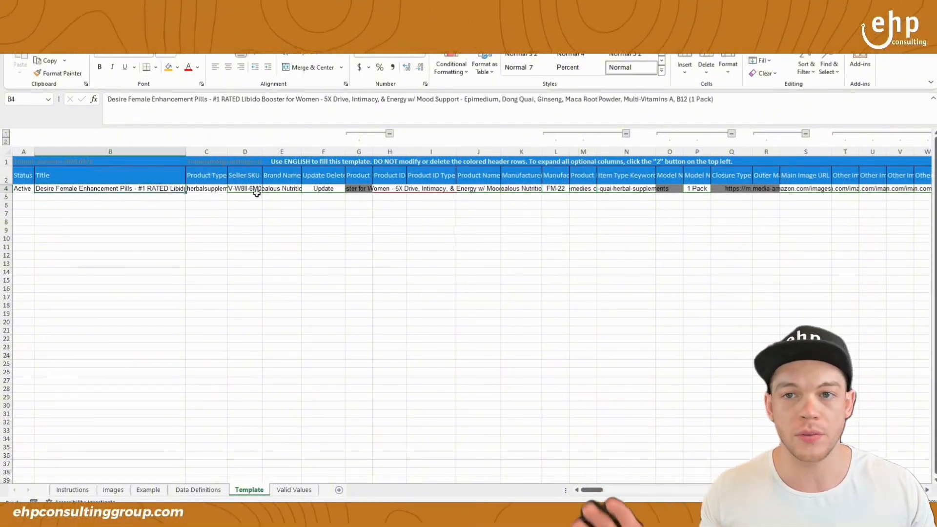
left_click(326, 190)
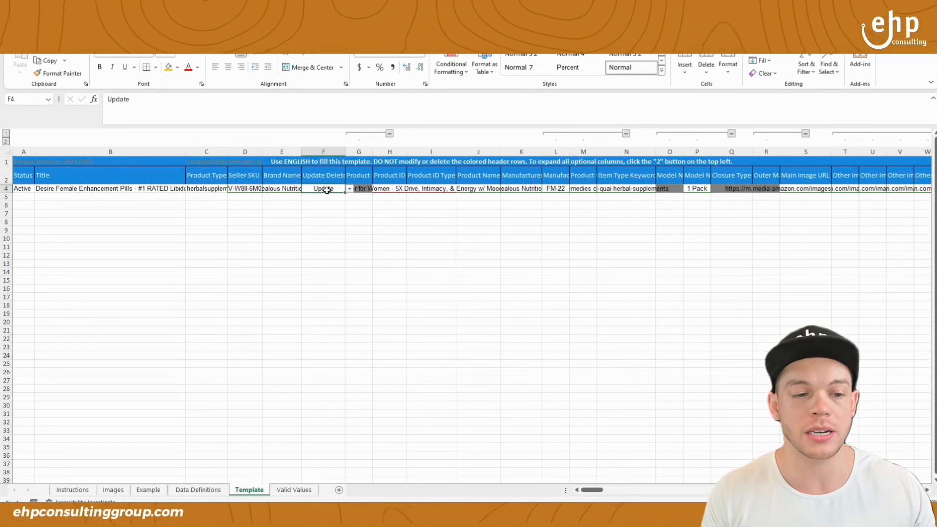
- Check the Product Exemption Reason column and set the listing's Product ID Type to ASIN
left_click(353, 196)
left_click(358, 179)
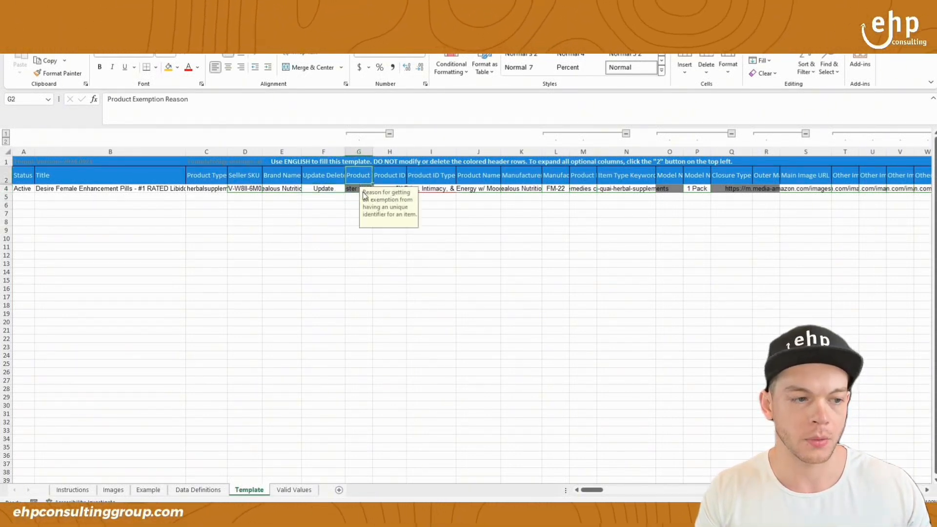
left_click(355, 190)
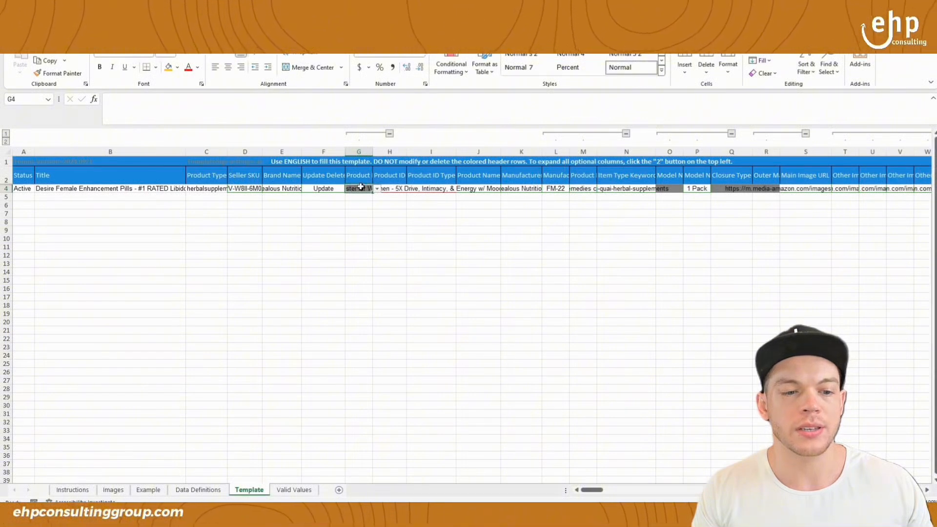
left_click(379, 192)
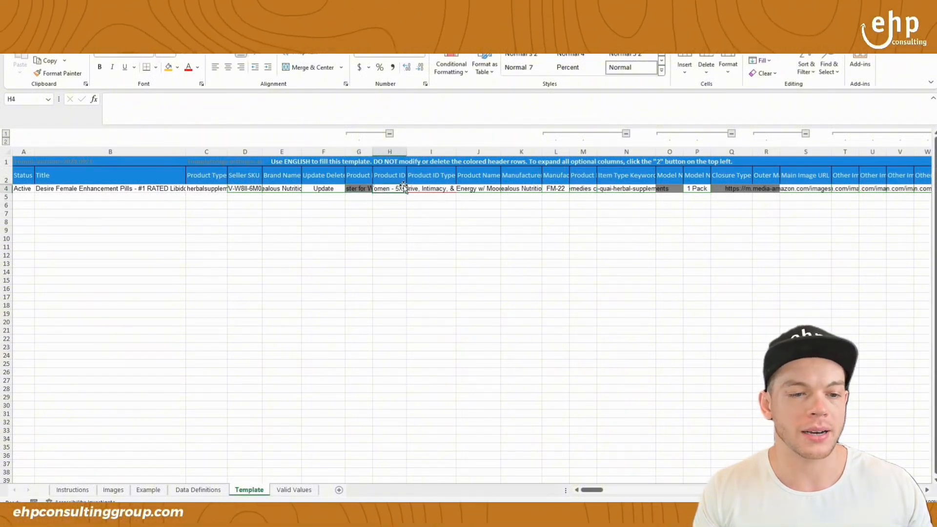
left_click(427, 189)
left_click(461, 189)
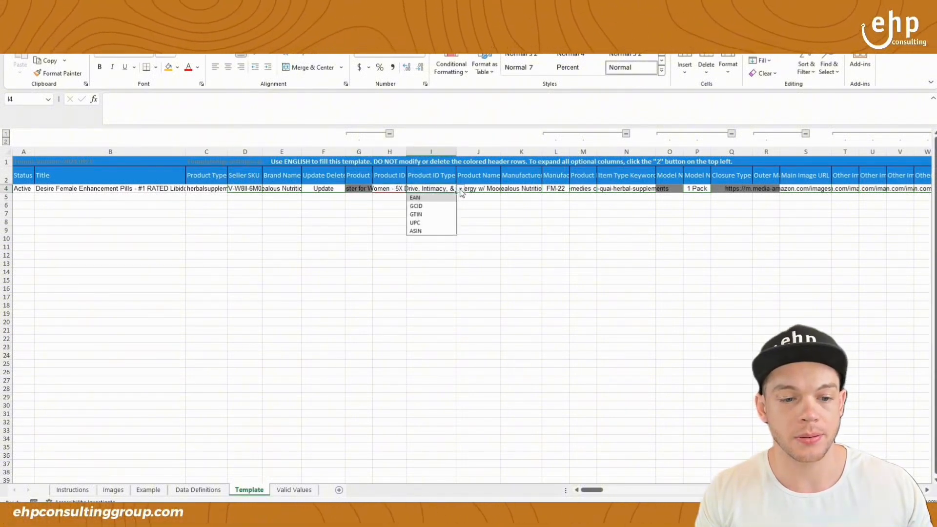
left_click(420, 231)
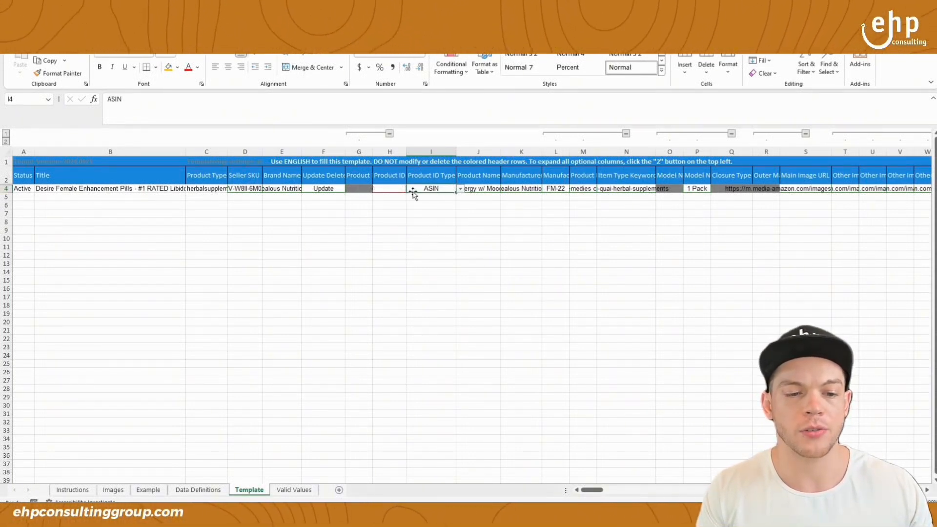
- Switch to the Seller Central inventory list and copy the ASIN of the Desire Female Enhancement Pills 1 Pack variation
left_click(391, 189)
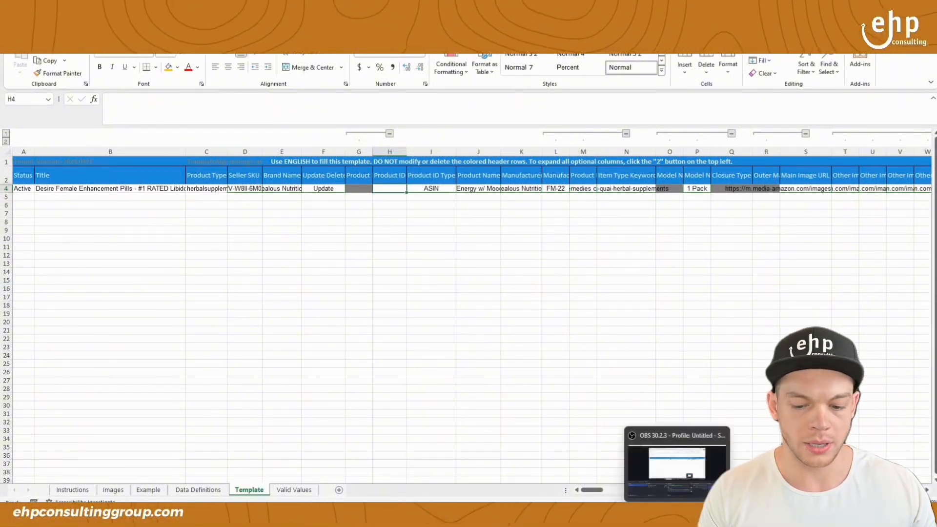
left_click(631, 494)
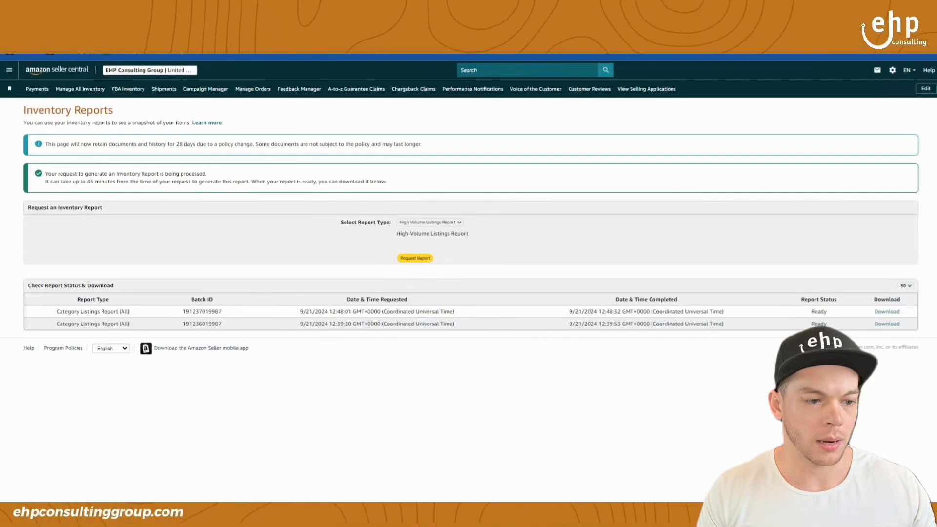
left_click(205, 9)
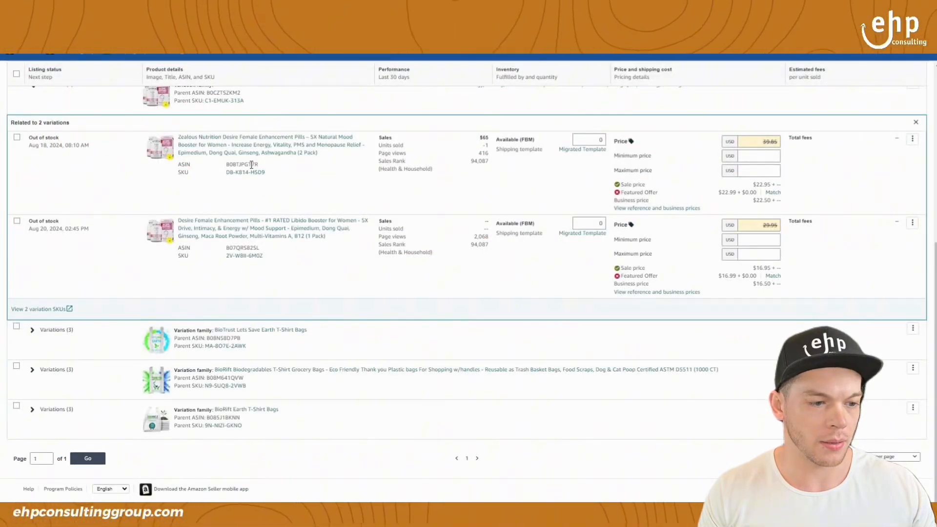
double_click(242, 248)
key("ctrl+c")
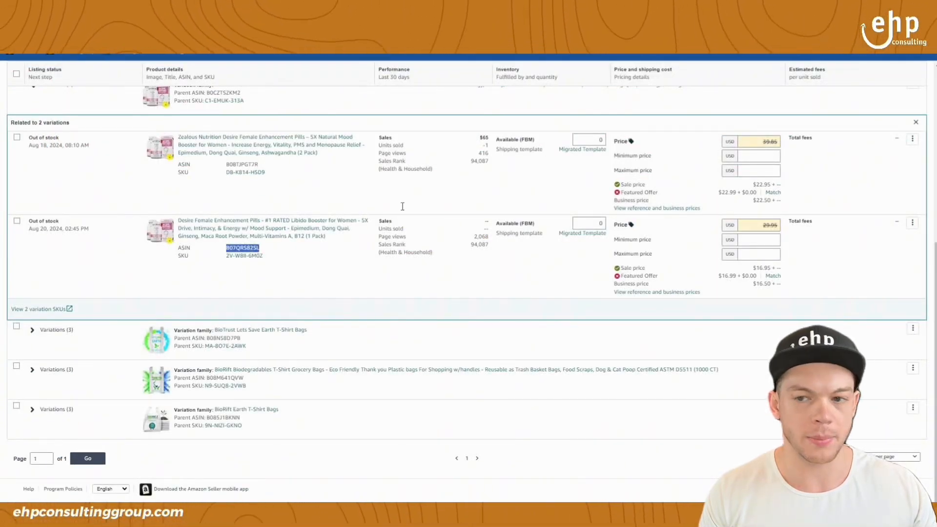
- Switch back to Excel and paste the ASIN B07QRS82SL into the listing's Product ID cell, checking it against the ID type
key("alt+Tab")
left_click(478, 247)
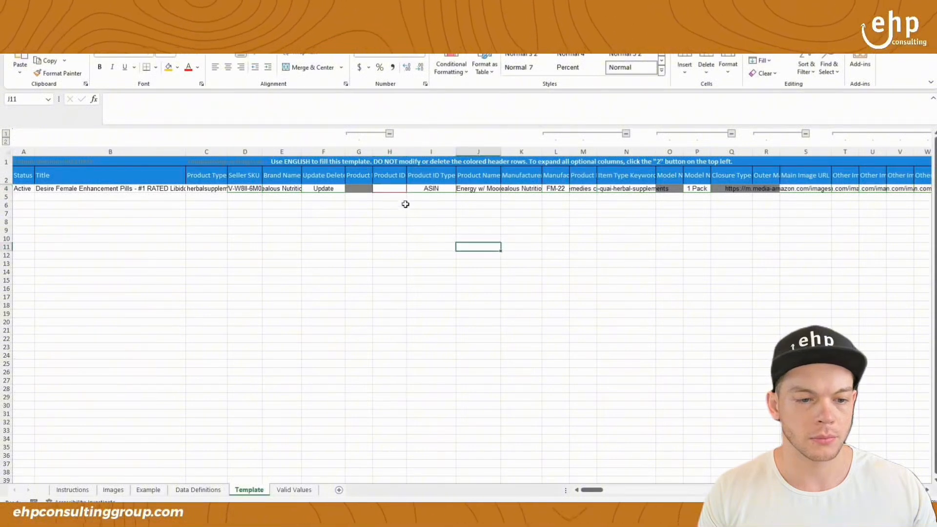
left_click(395, 190)
key("ctrl+v")
left_click(461, 223)
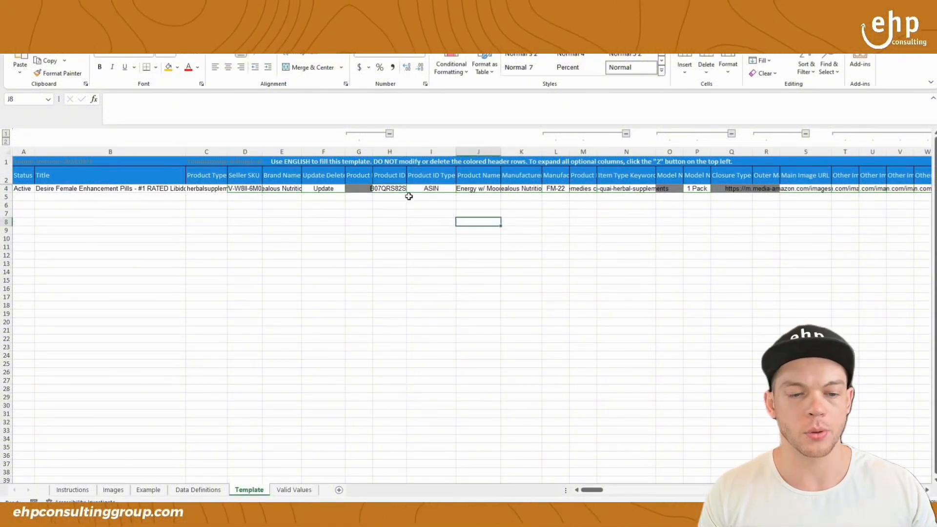
left_click(403, 190)
left_click(445, 189)
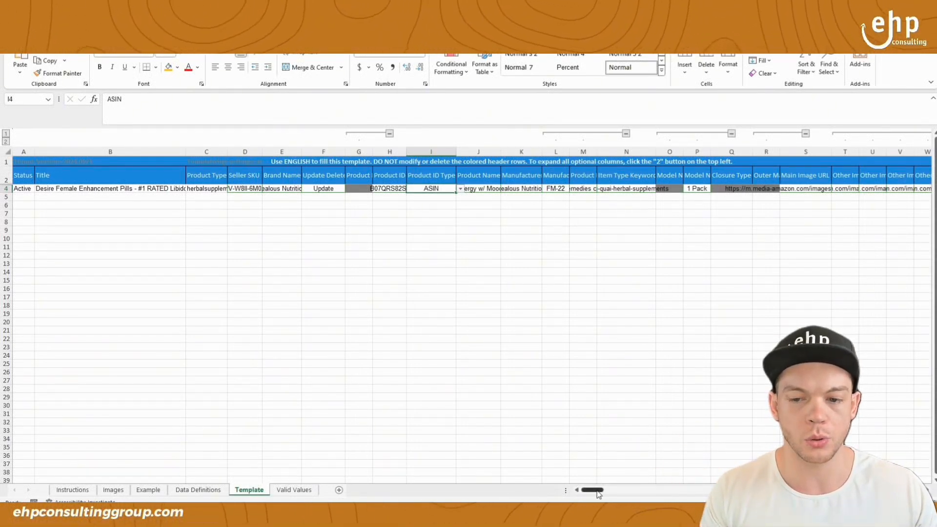
- Survey the template's image URL, variation and discovery columns, returning to the first columns of the sheet
mouse_move(593, 489)
left_mouse_down()
mouse_move(622, 490)
mouse_move(606, 490)
left_mouse_up()
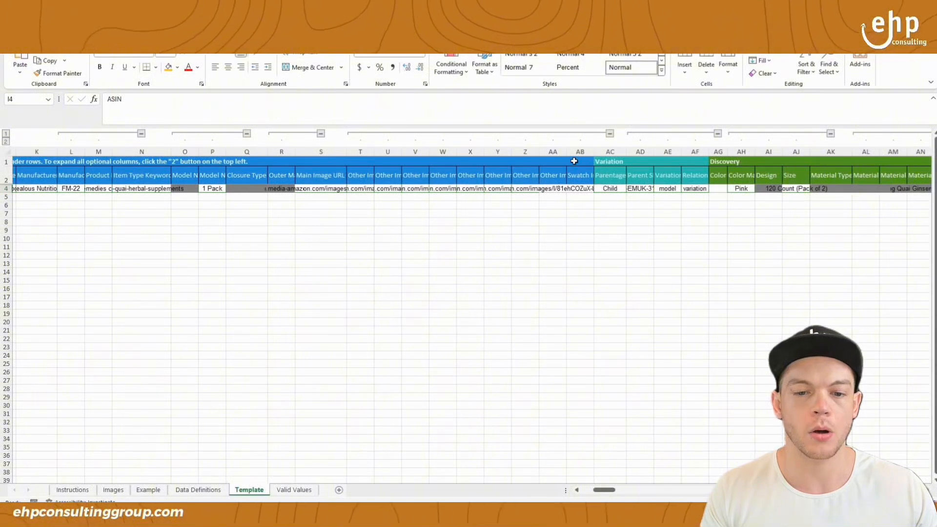
left_click_drag(574, 161, 140, 189)
left_click(340, 228)
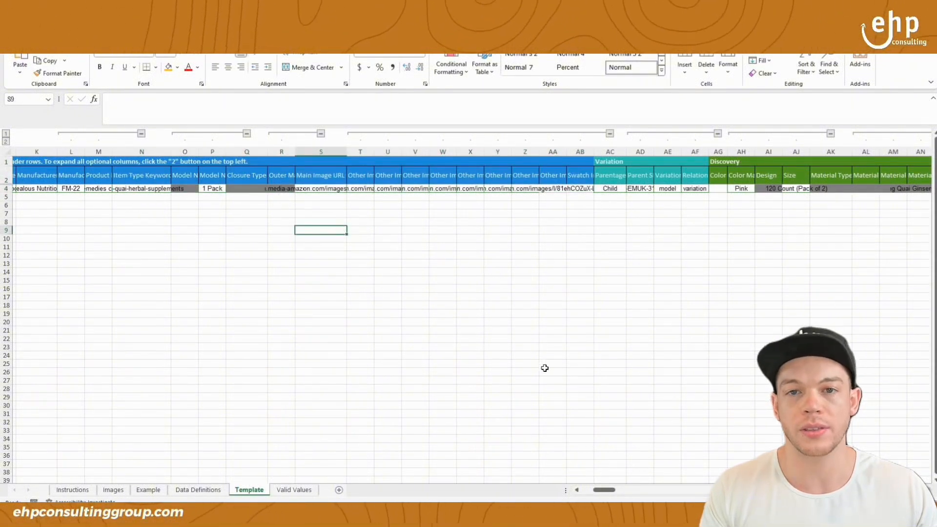
left_click_drag(609, 490, 595, 492)
left_click(533, 216)
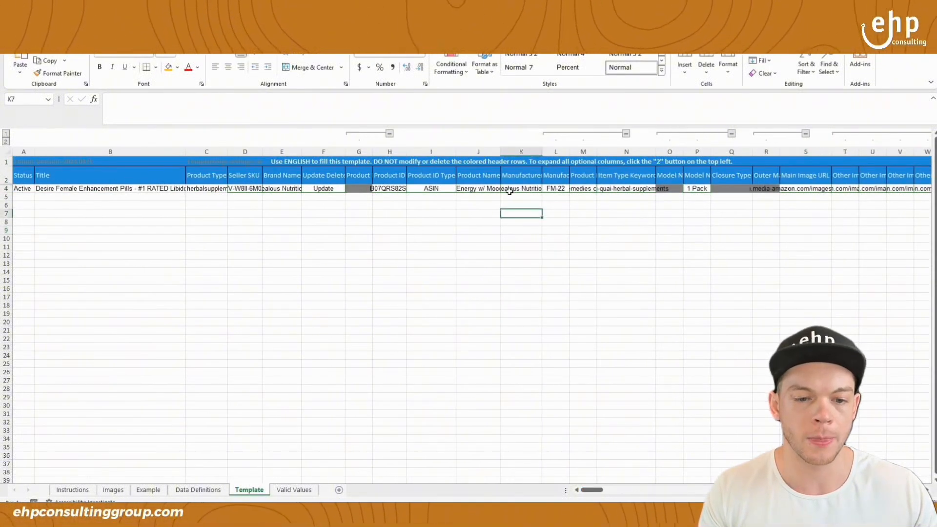
- Examine the listing's Product Name, Manufacturer, manufacturer part number, Product Description and Model Number columns, including the description's requirements
left_click(497, 189)
left_click(514, 188)
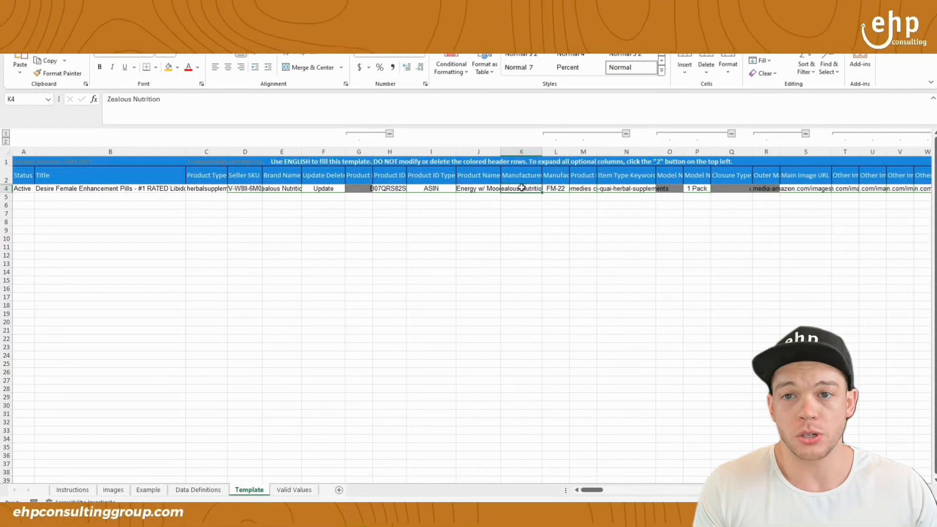
left_click(557, 189)
left_click(573, 189)
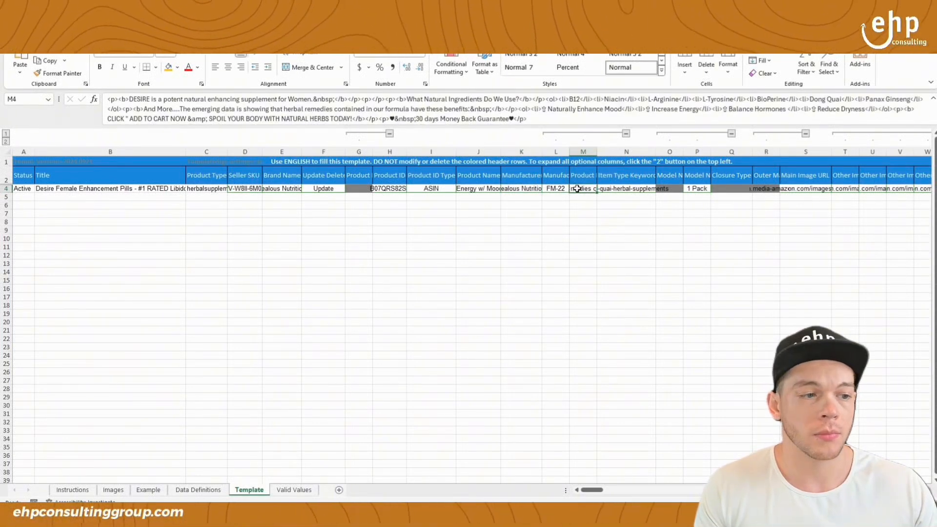
left_click(584, 176)
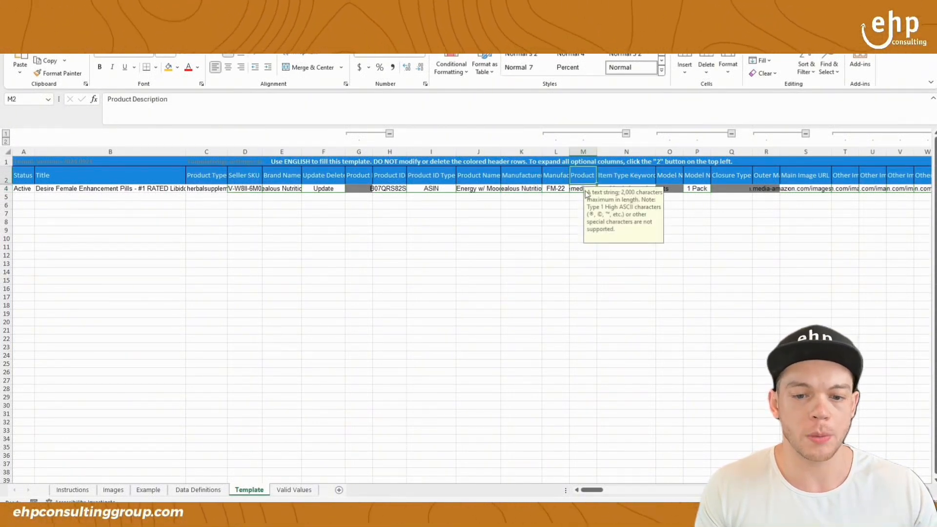
left_click(584, 190)
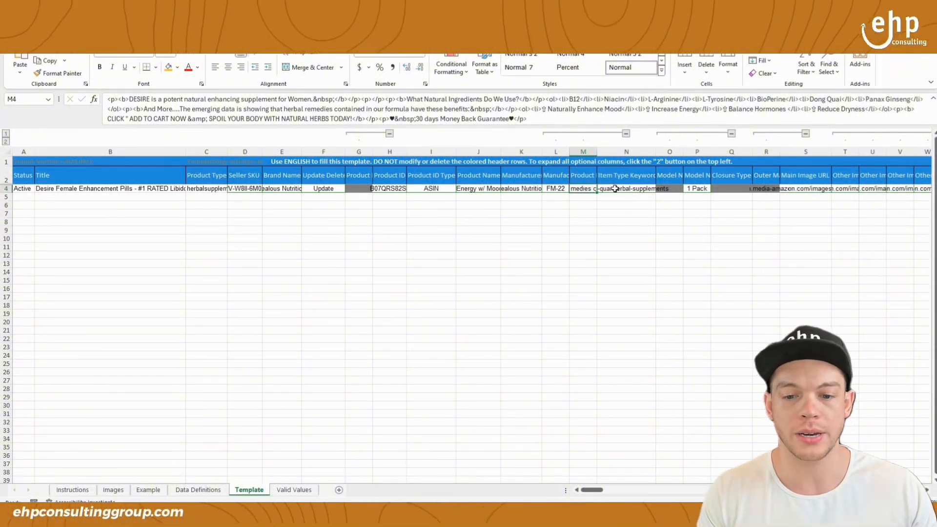
left_click(701, 177)
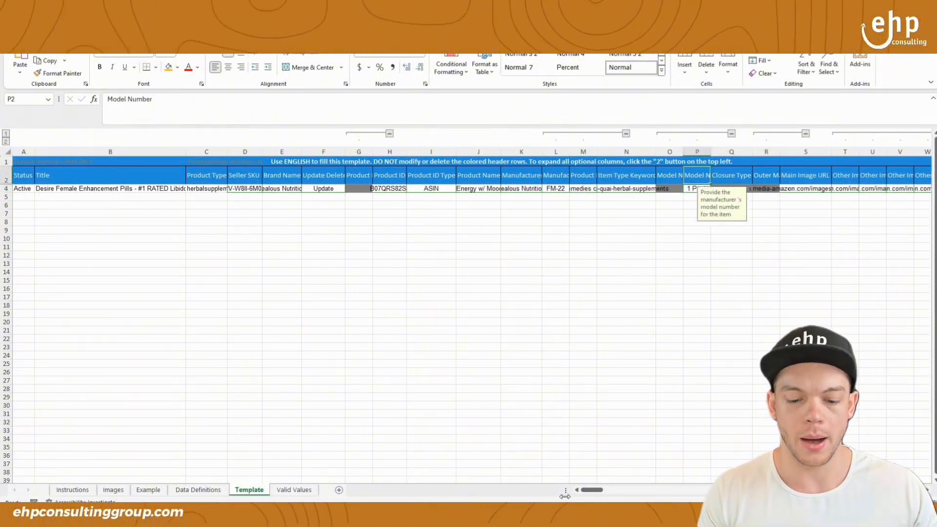
- Examine the Main Image URL column and the image address stored for the listing in row 4
scroll(592, 490, "right", 3)
left_click(399, 264)
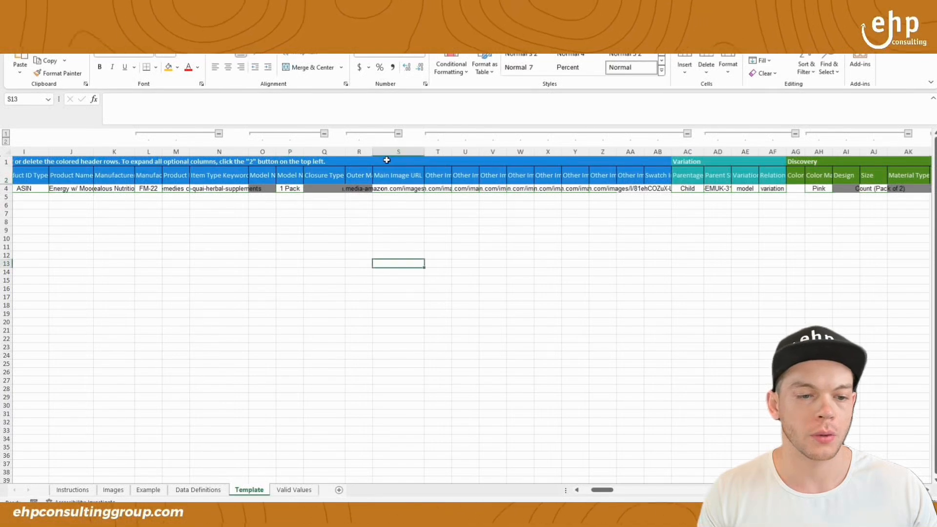
left_click(405, 177)
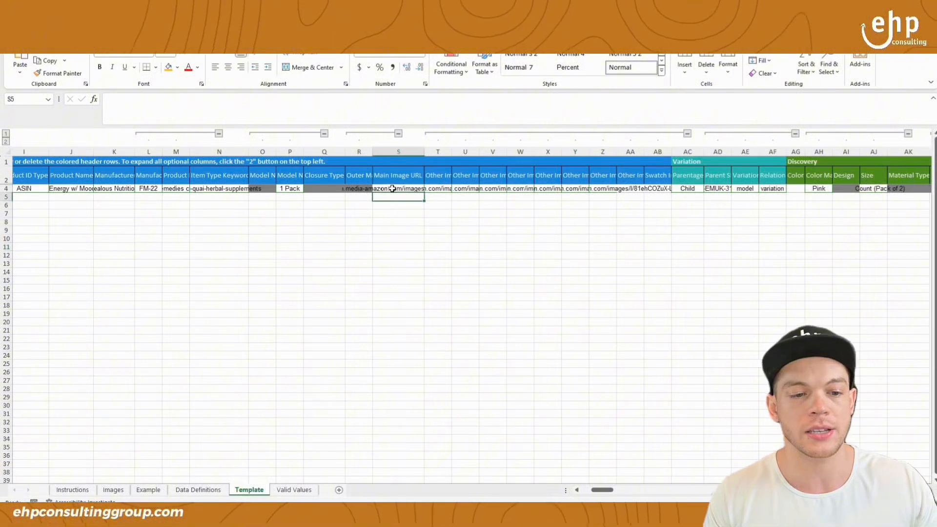
left_click(393, 191)
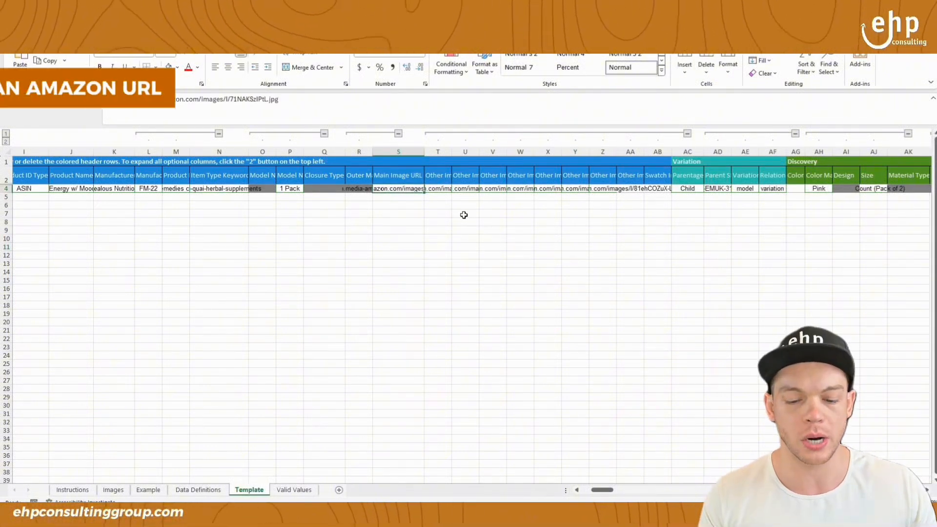
- Switch to Seller Central, open the images of the Desire Female Enhancement Pills 1 Pack variation and copy the main image's address
mouse_move(654, 517)
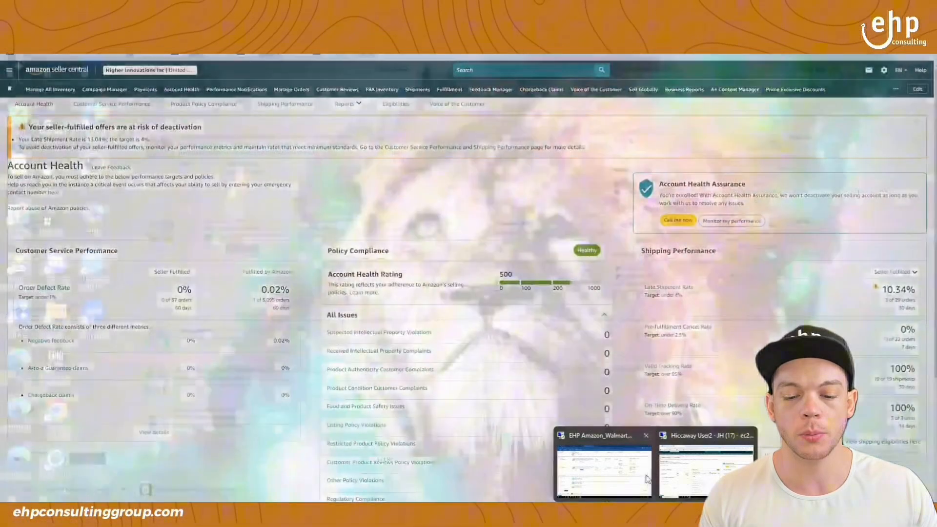
left_click(647, 476)
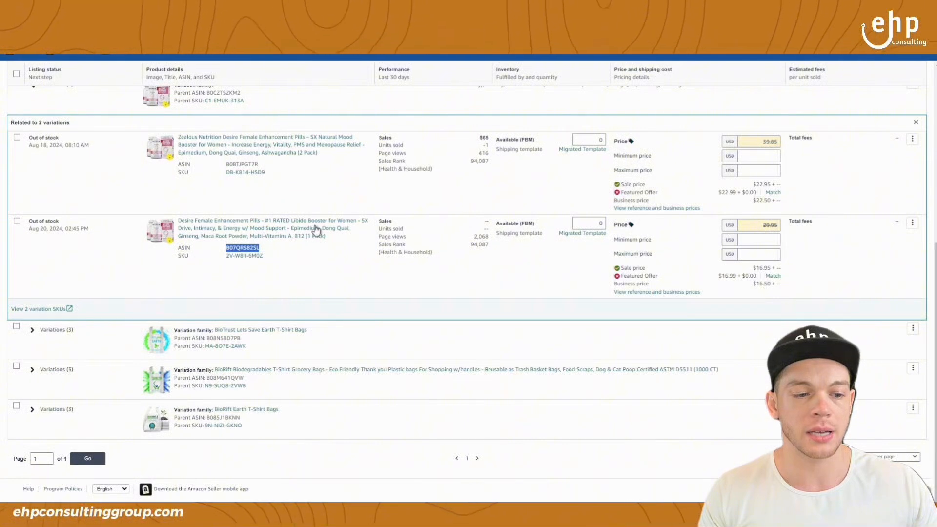
left_click(913, 223)
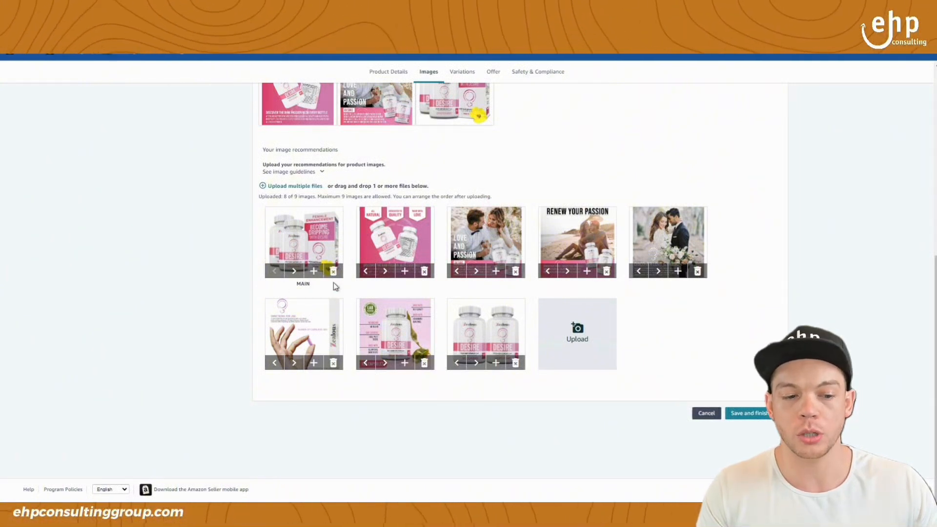
right_click(315, 239)
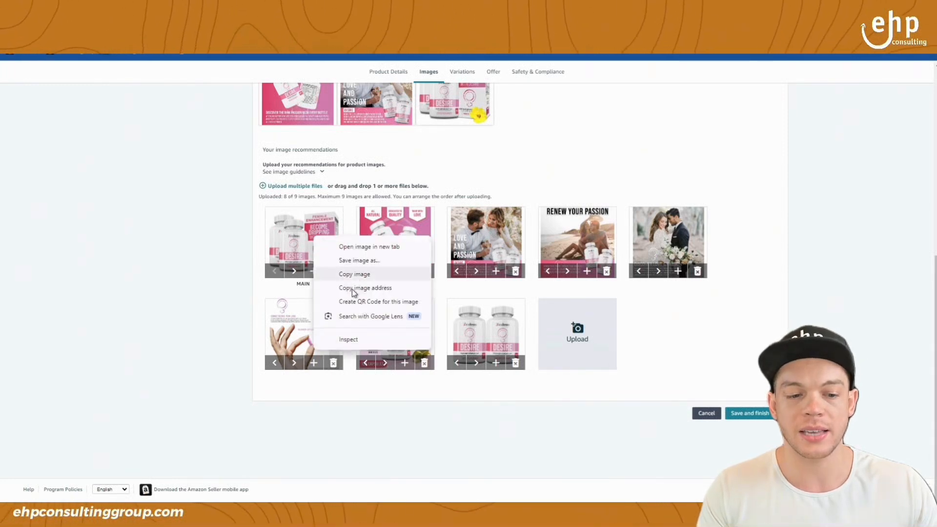
left_click(386, 289)
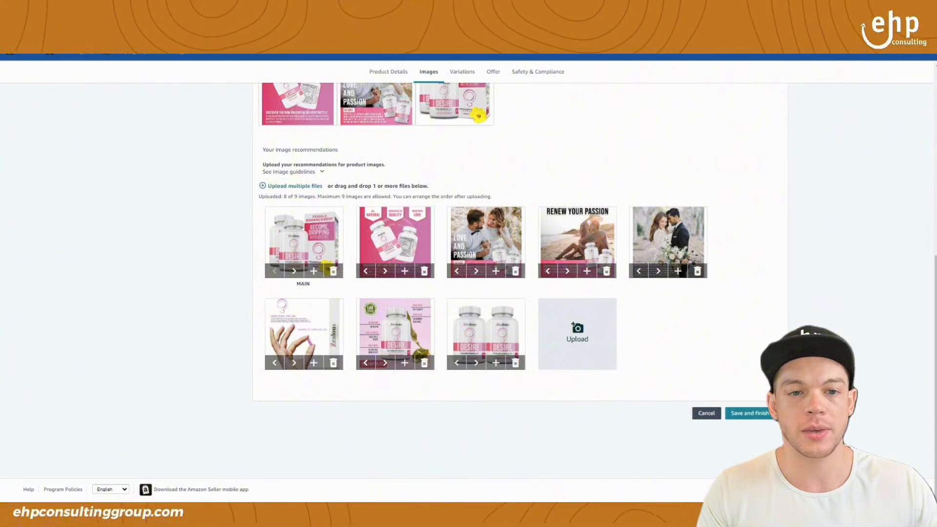
key("ctrl+t")
type("https://m.media-amazon.com/images/I/71NAKSzlPtL.jpg")
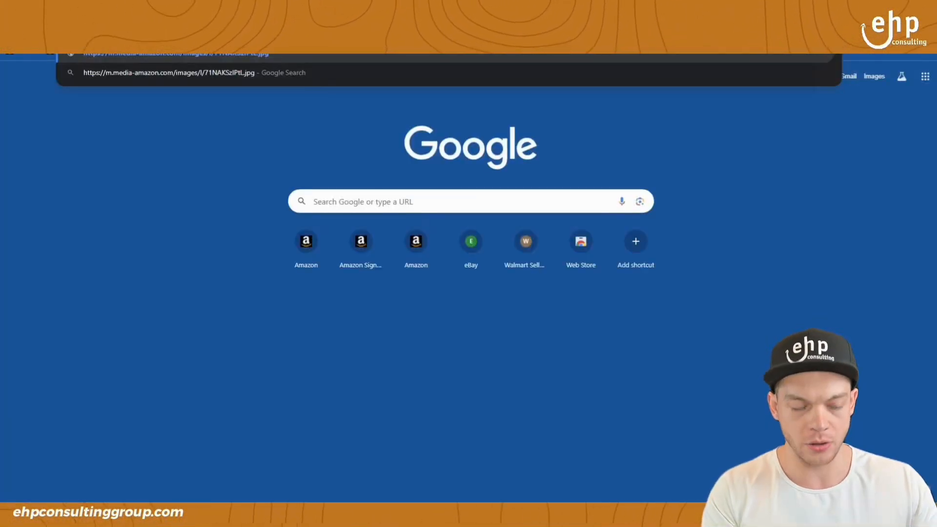
key("Return")
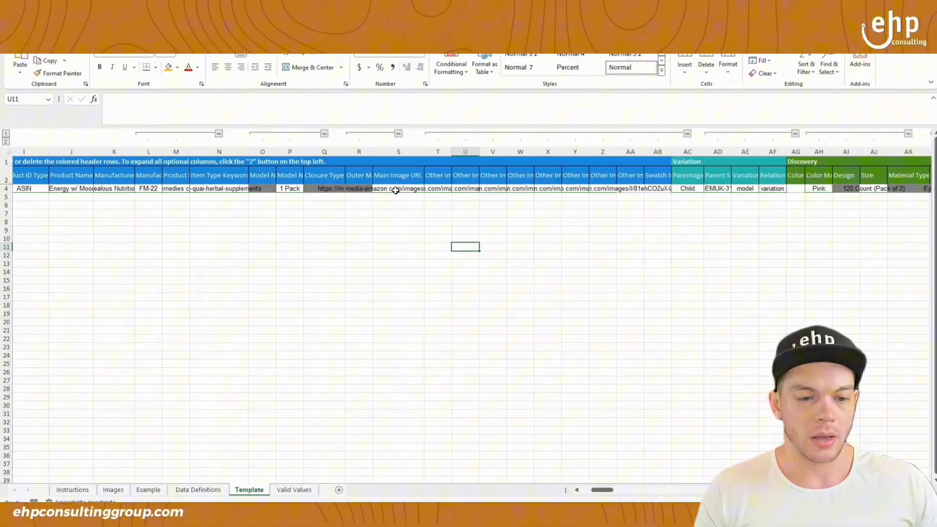
- In the Excel template, paste the copied image address into the listing's Main Image URL cell S4
left_click(399, 189)
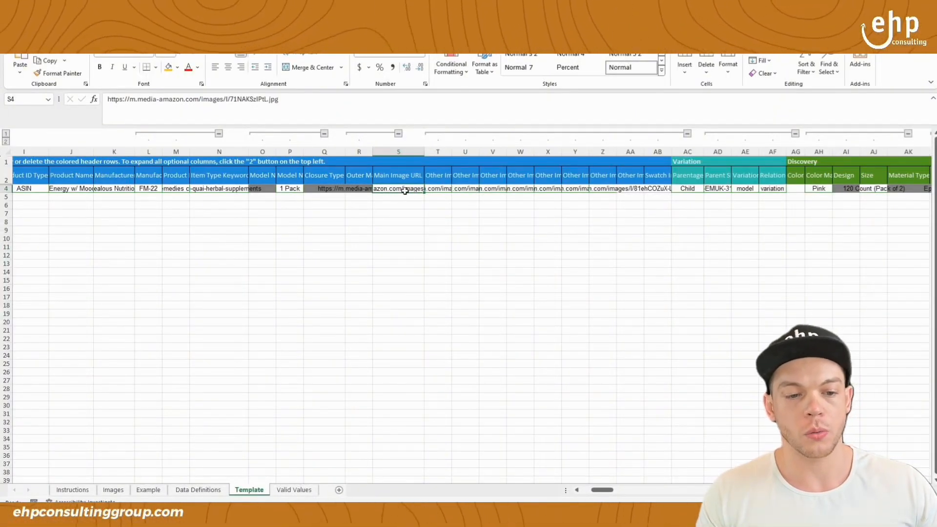
right_click(405, 191)
left_click(431, 258)
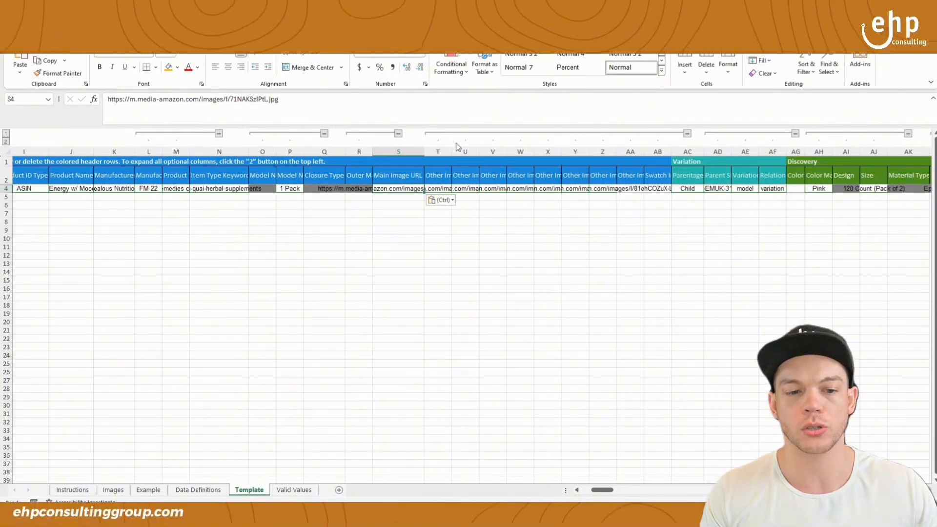
- Examine each of the listing's other image URL cells in row 4 and the Swatch Image URL column's requirements
left_click(445, 188)
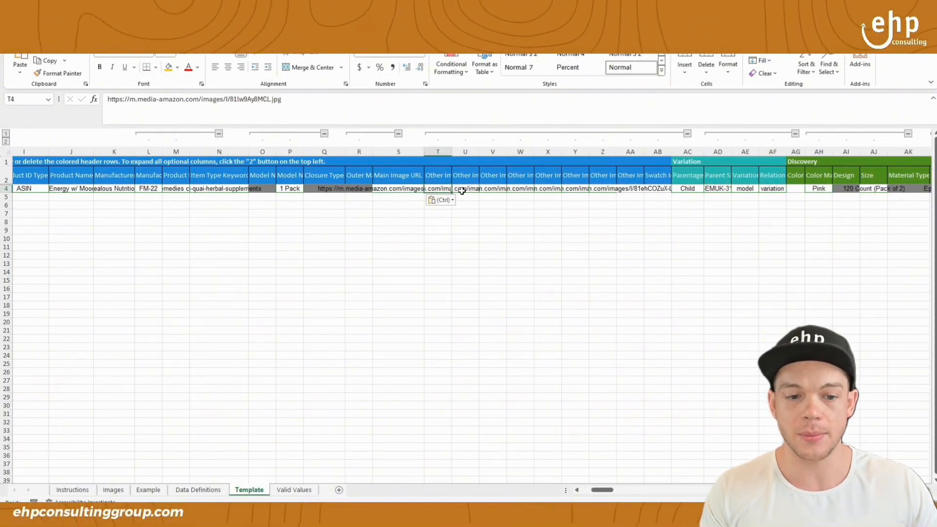
left_click(464, 189)
left_click(492, 188)
left_click(520, 189)
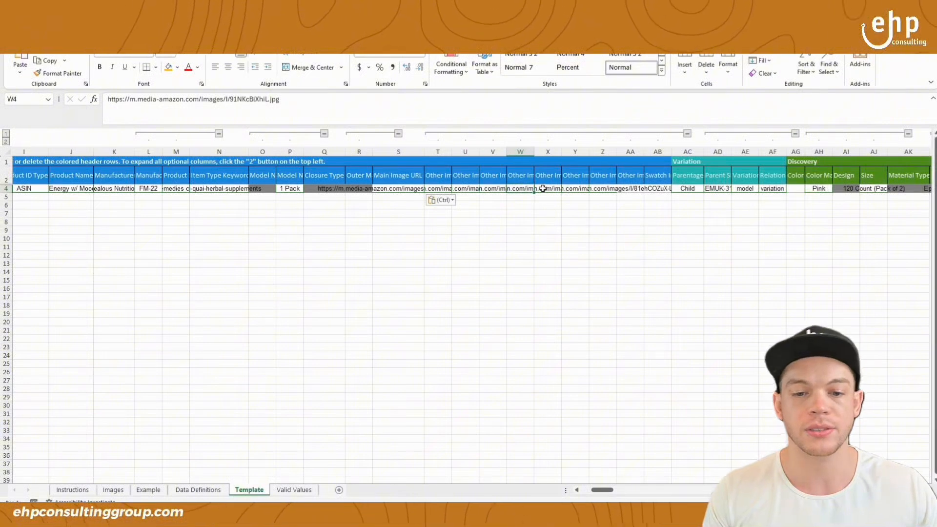
left_click(543, 189)
left_click(571, 189)
left_click(608, 188)
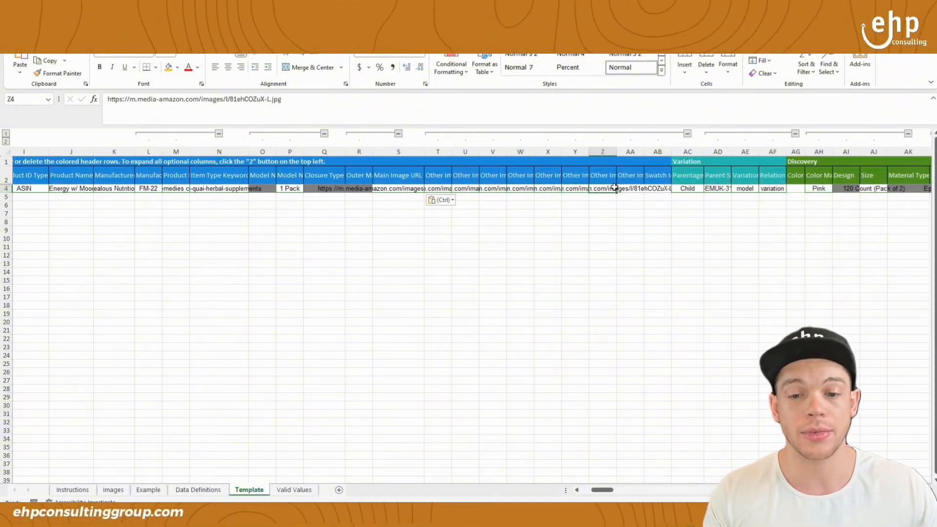
left_click(628, 189)
left_click(655, 181)
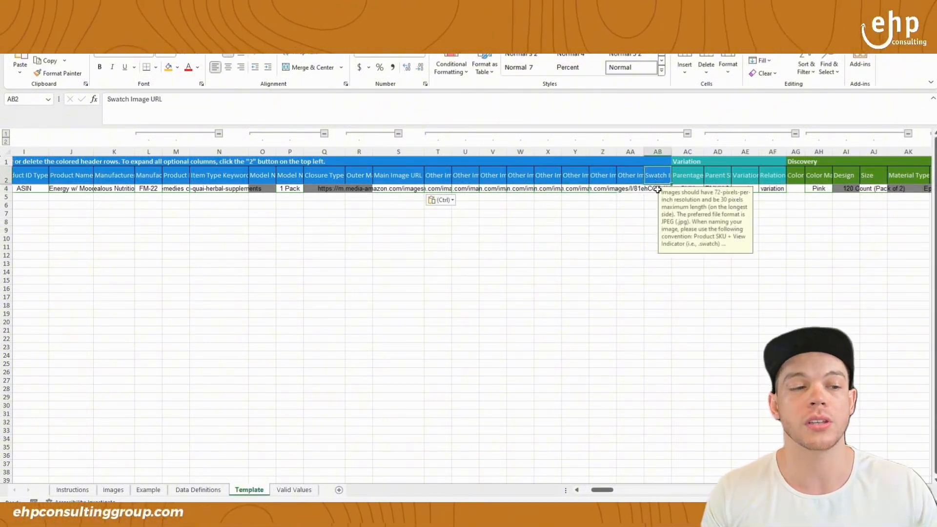
left_click(656, 190)
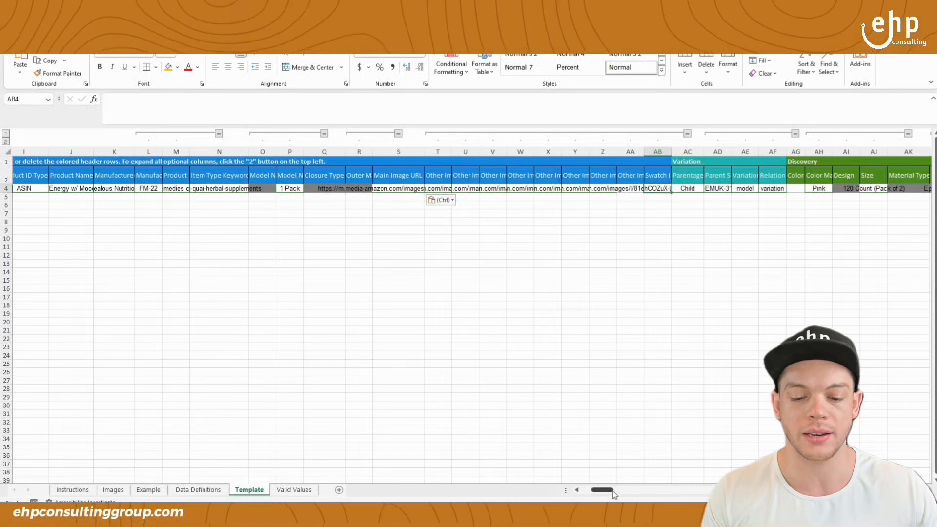
- Check the allowed values for Melting Temperature Unit and look over the listing's US price and sale date columns
left_click_drag(613, 492, 655, 492)
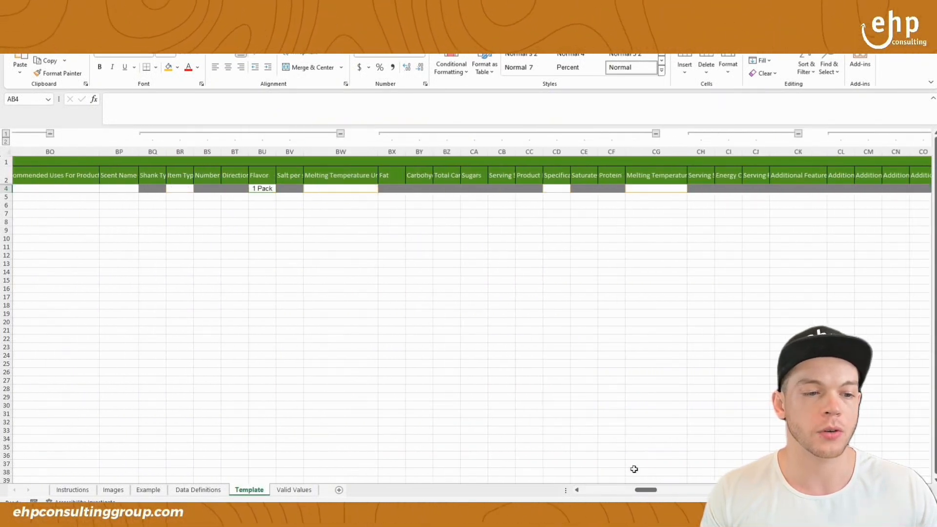
left_click(342, 190)
left_click(362, 184)
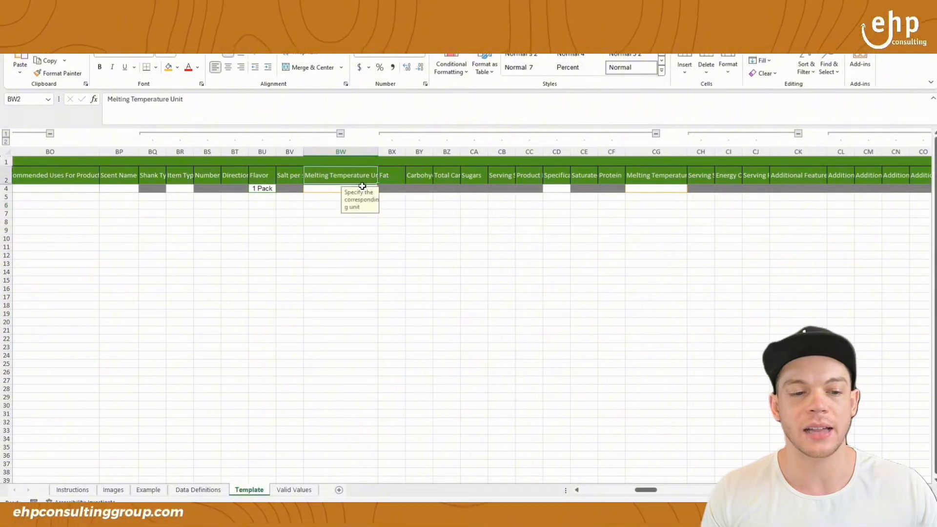
left_click(337, 188)
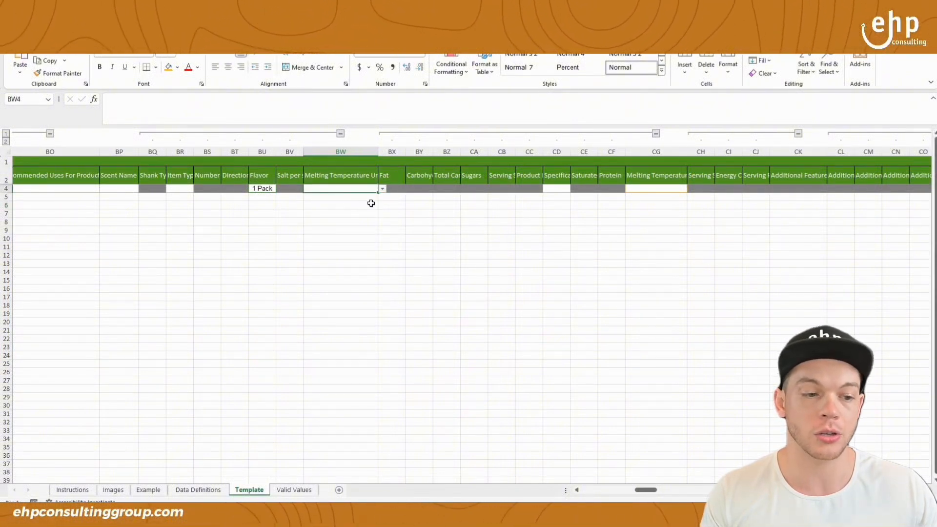
left_click(382, 189)
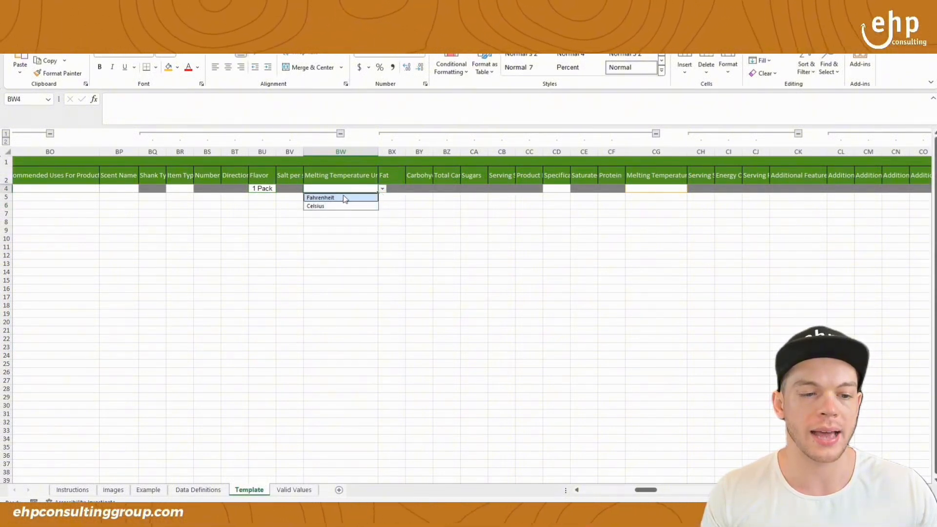
left_click(402, 208)
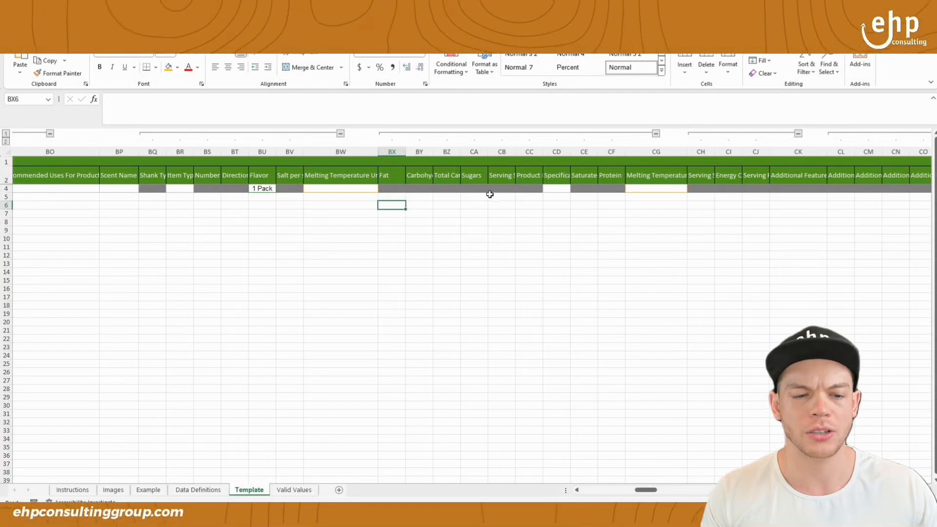
left_click_drag(654, 490, 750, 497)
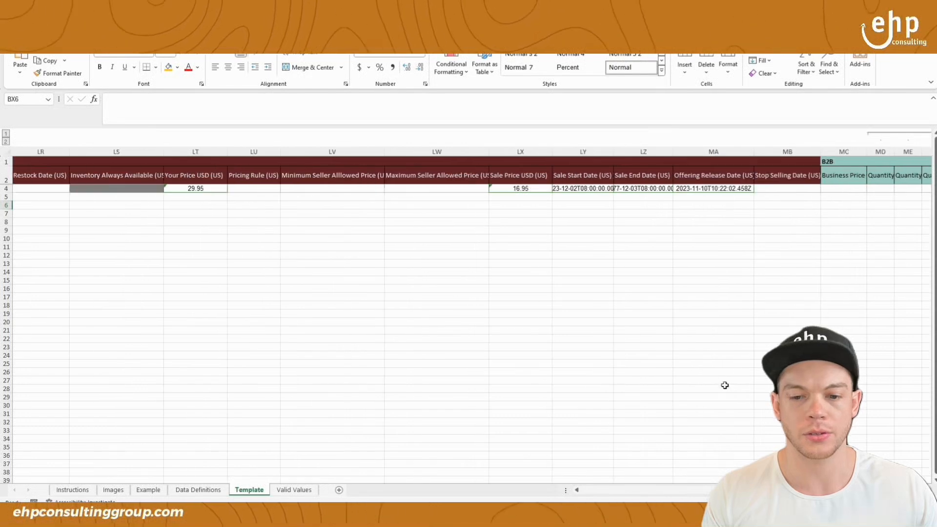
left_click(646, 246)
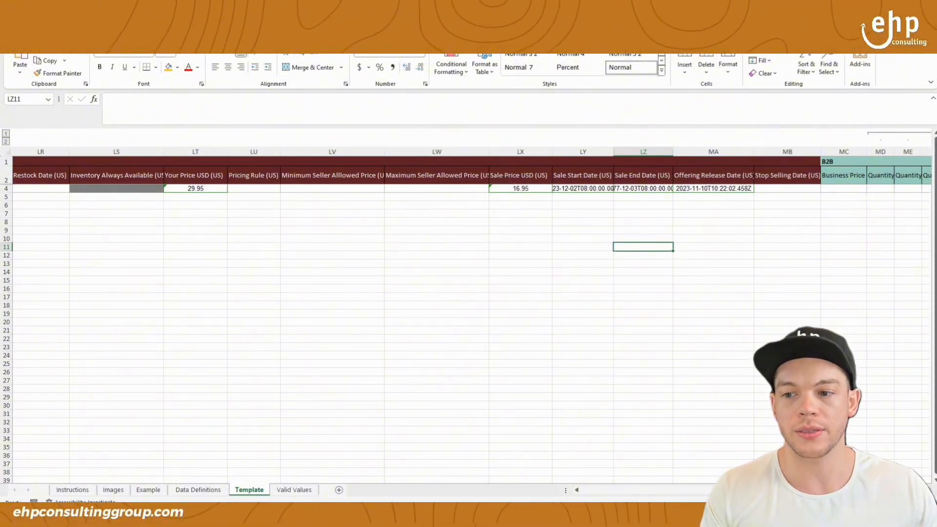
- Switch to Seller Central and open the Add Products via Upload page from the catalog options
key("alt+Tab")
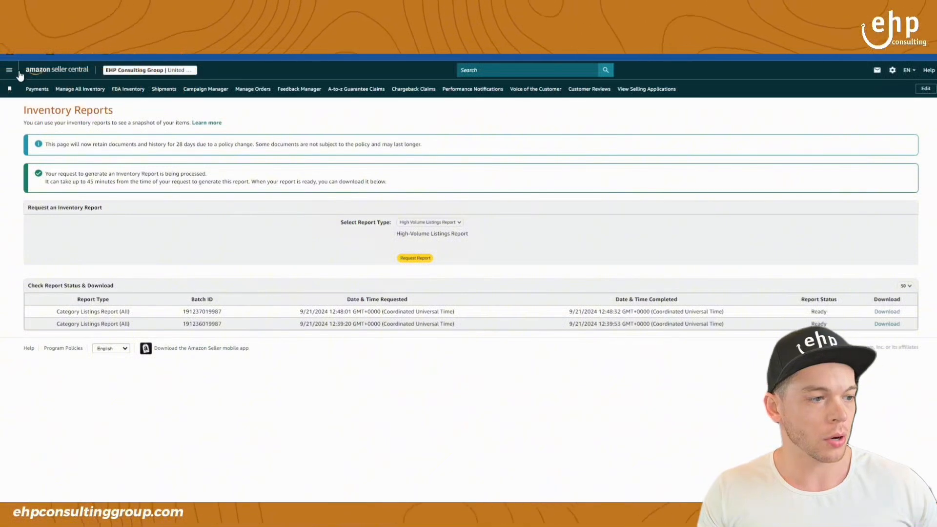
left_click(10, 71)
mouse_move(25, 94)
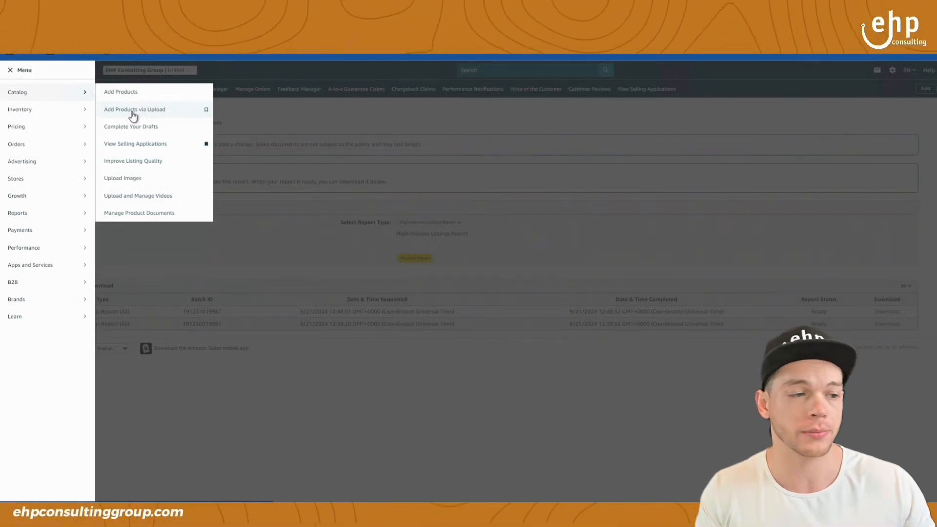
left_click(132, 113)
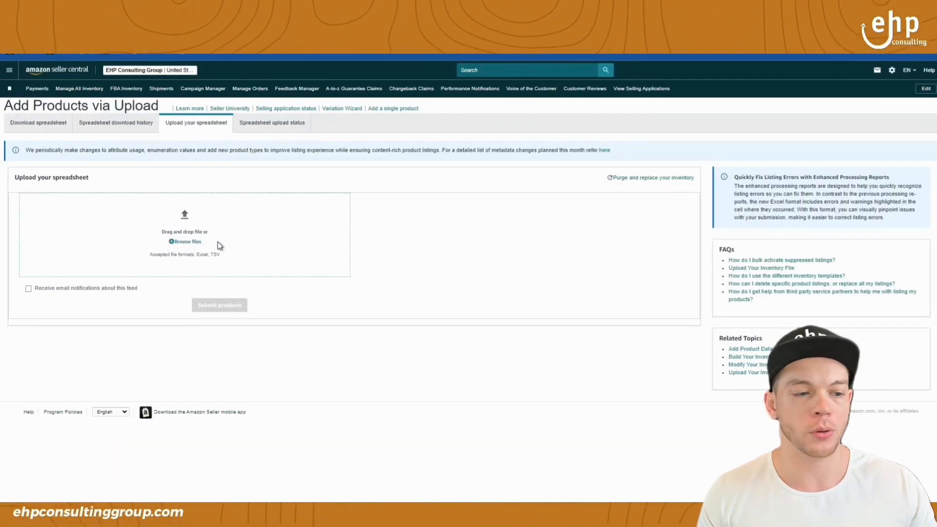
- Select Category+Listings+Report+09-21-2024.xlsm for upload and check the spreadsheet upload status page for its batch ID
left_click(188, 242)
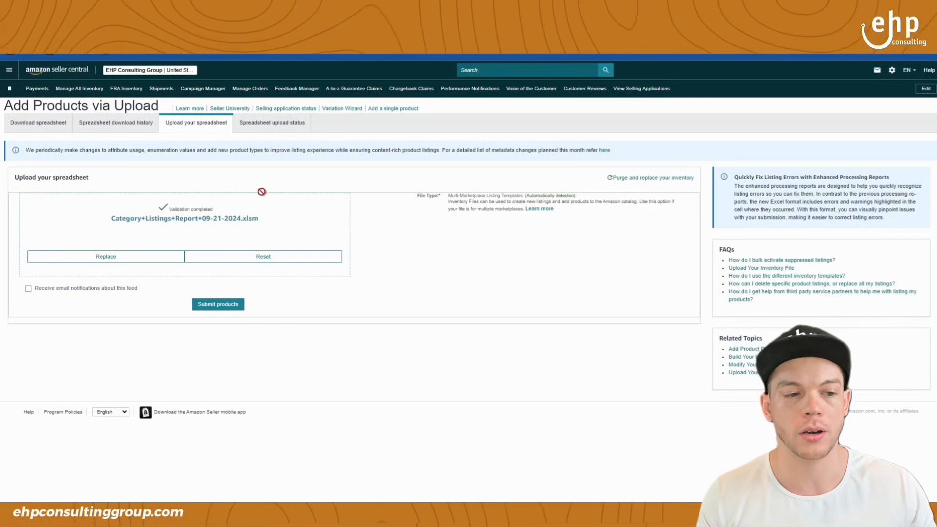
left_click(246, 123)
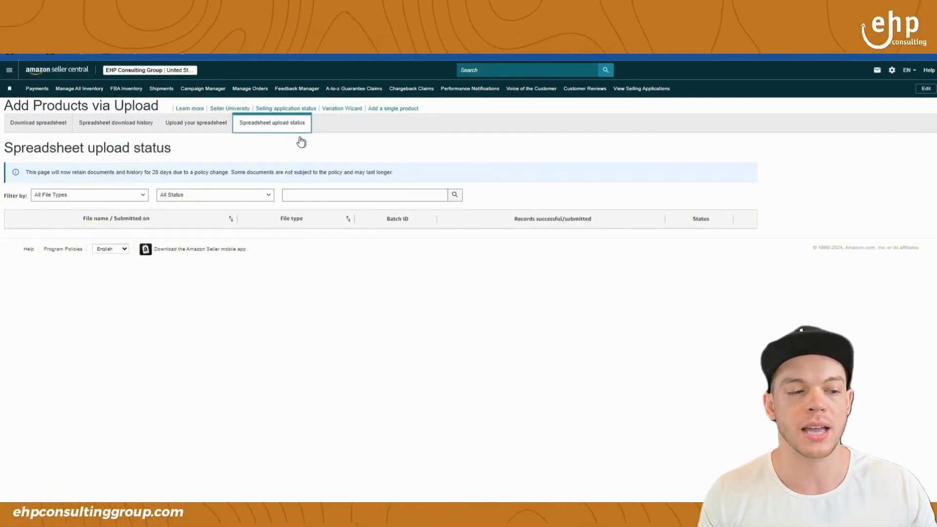
left_click(385, 236)
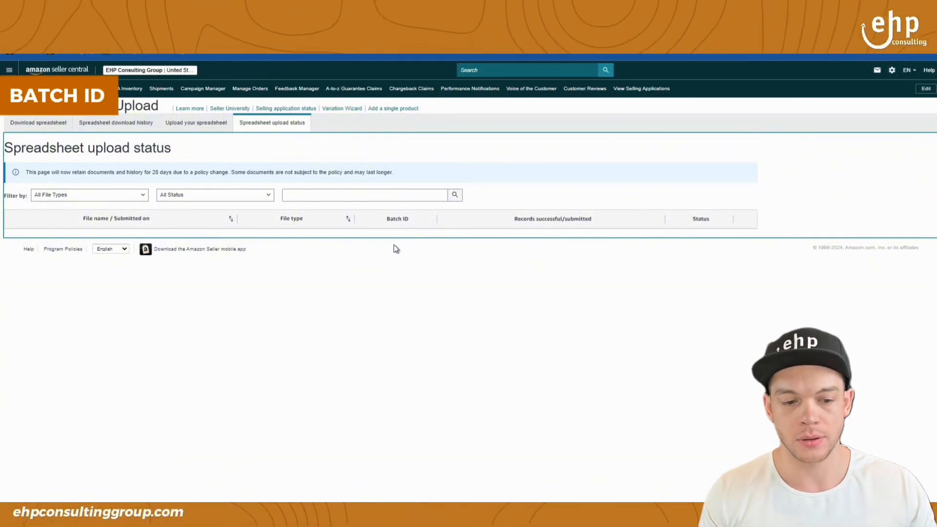
left_click(393, 252)
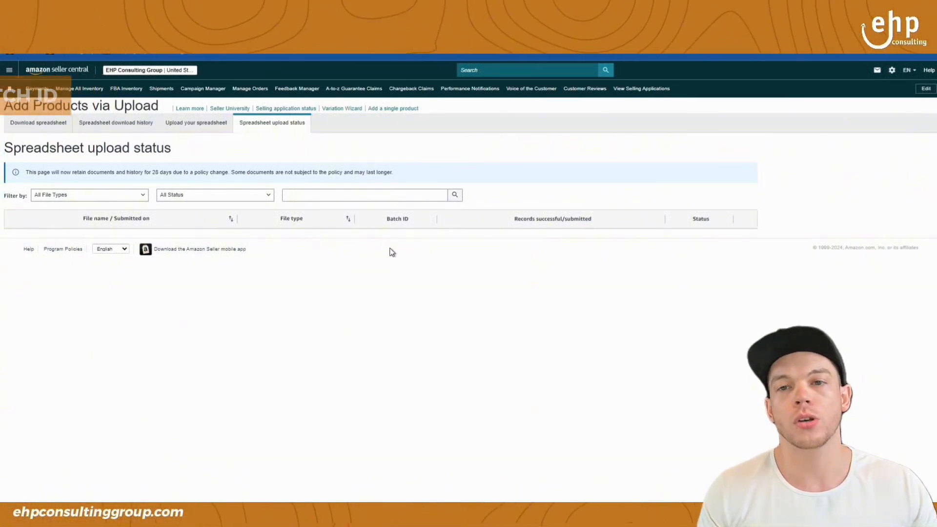
left_click(880, 130)
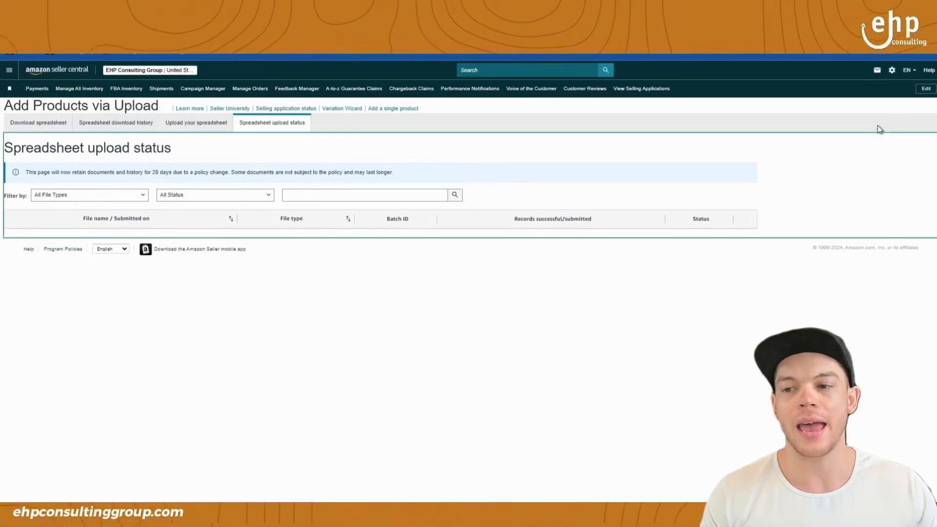
left_click(808, 175)
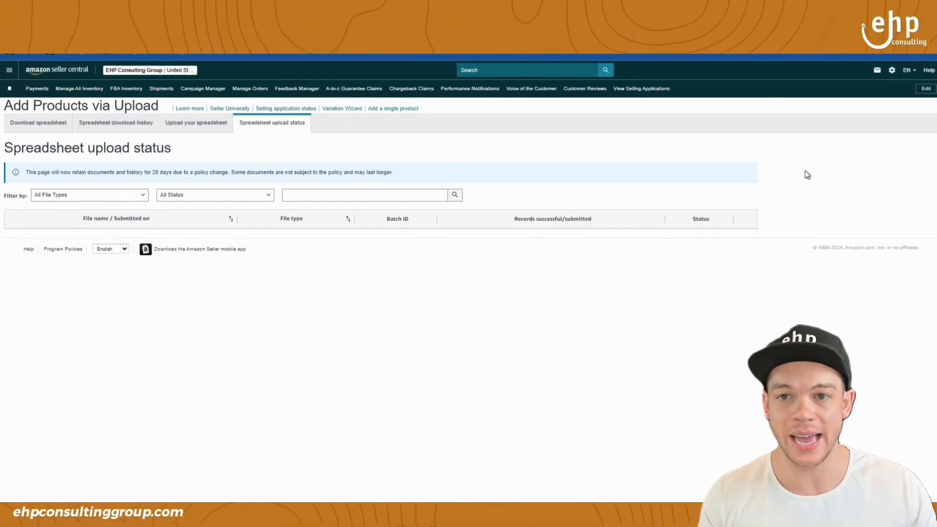
- Open the Get Help page from the help resources in a new tab
mouse_move(928, 71)
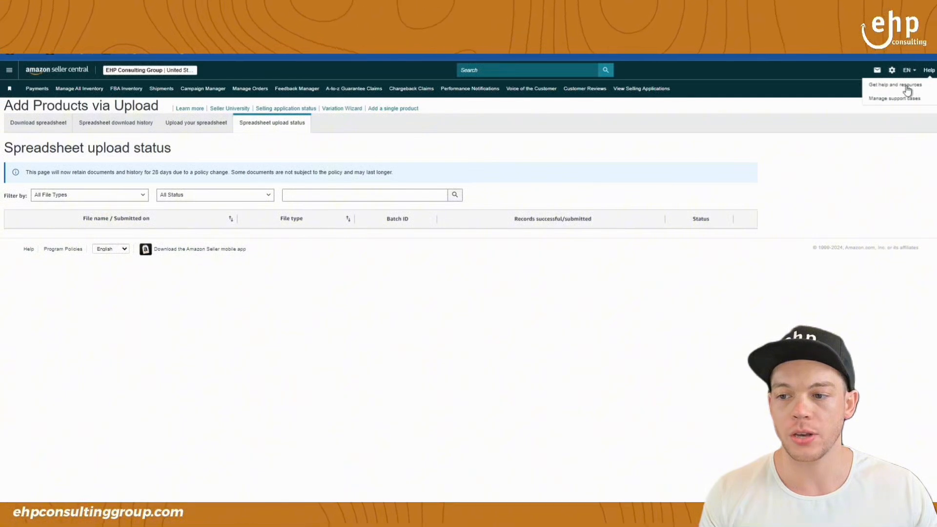
right_click(907, 91)
left_click(878, 96)
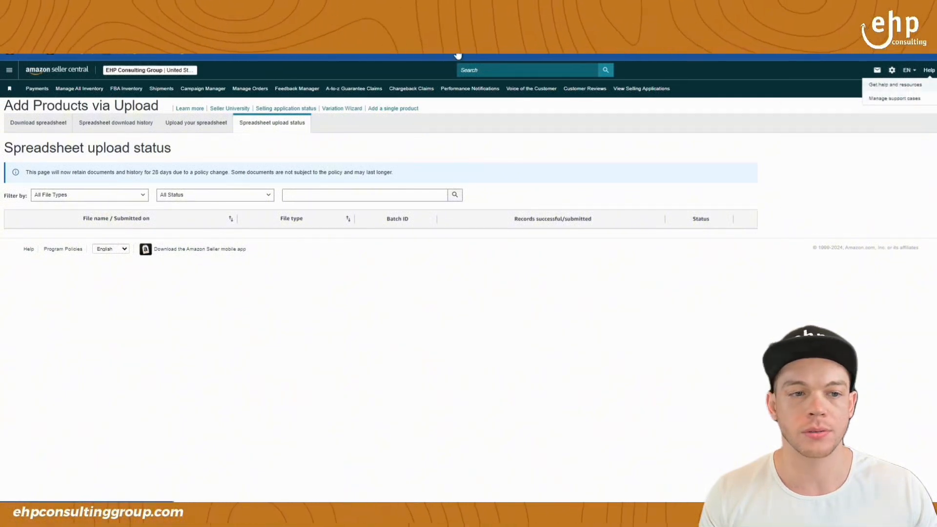
left_click(247, 10)
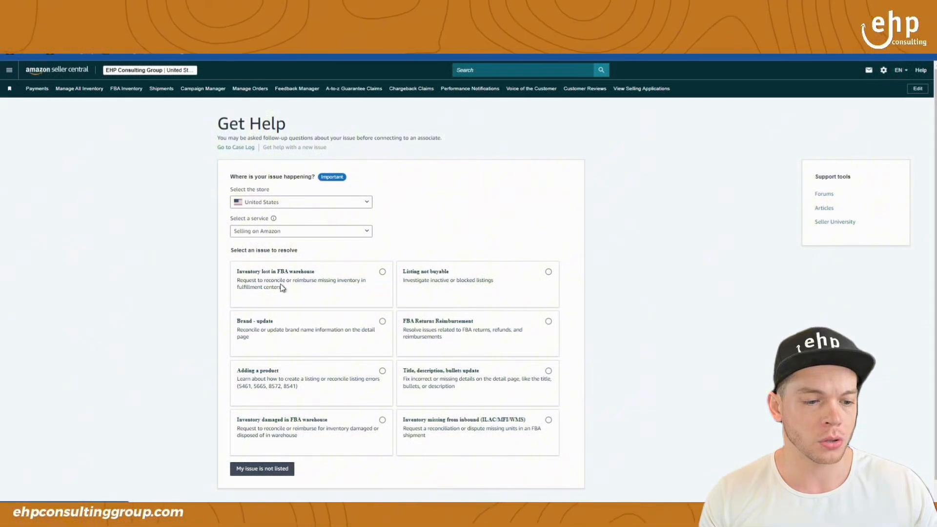
- Describe an unlisted issue asking support to push BATCH ID: XXXXXX through so the 1st image is updated, and continue
scroll(424, 268, "down", 1)
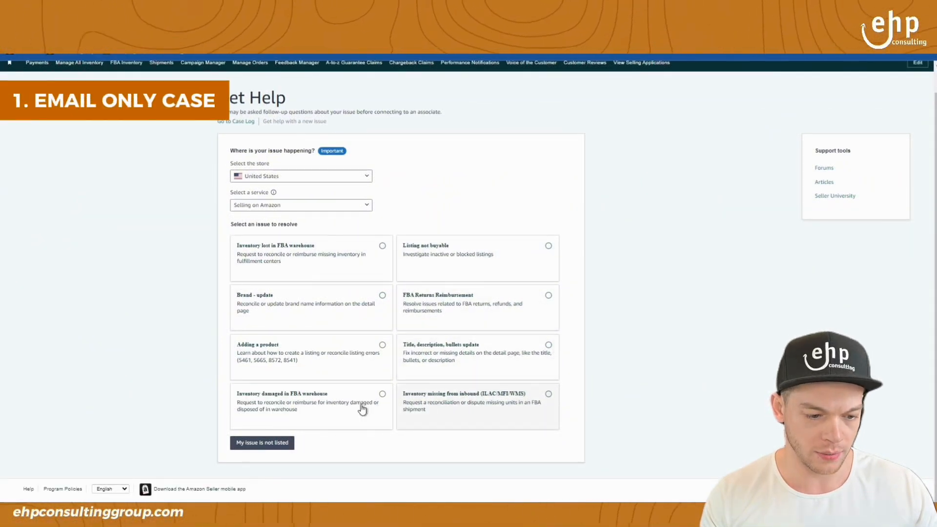
left_click(262, 443)
type("Hi,")
key("Return")
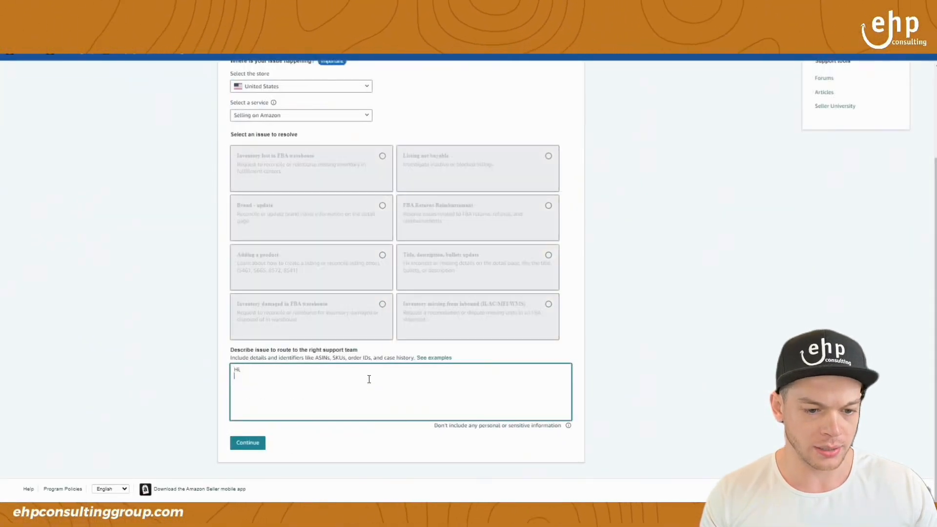
type("Please push my BATCH ID: ")
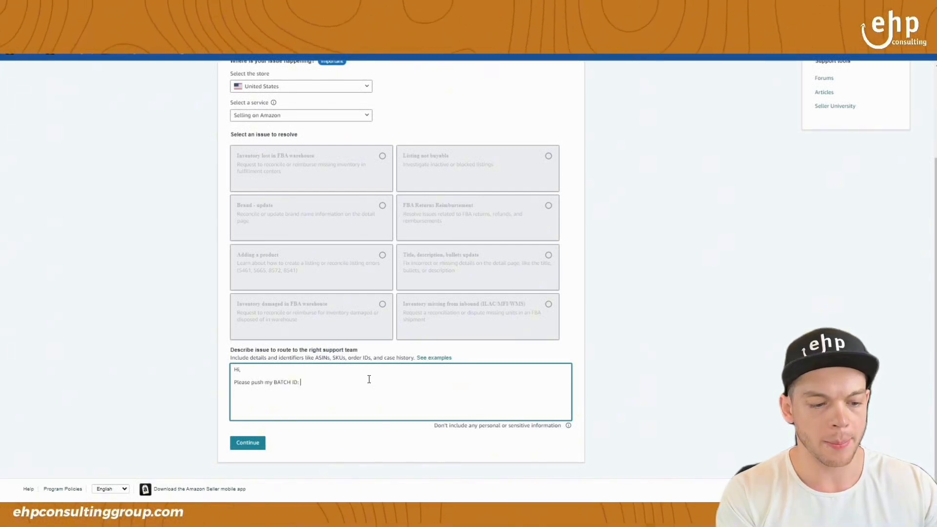
type("XXXXXX")
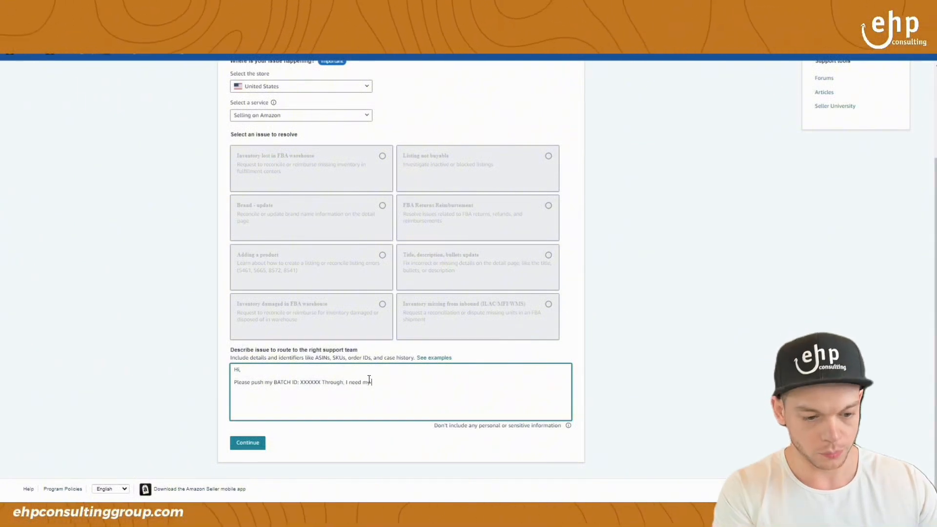
type("Through, I need my 1st image to be pushed through and updated.")
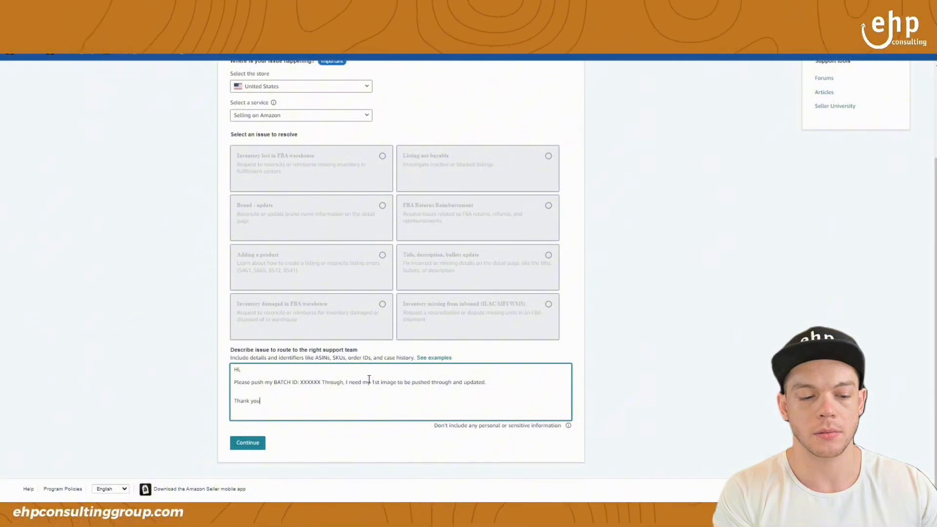
left_click(239, 442)
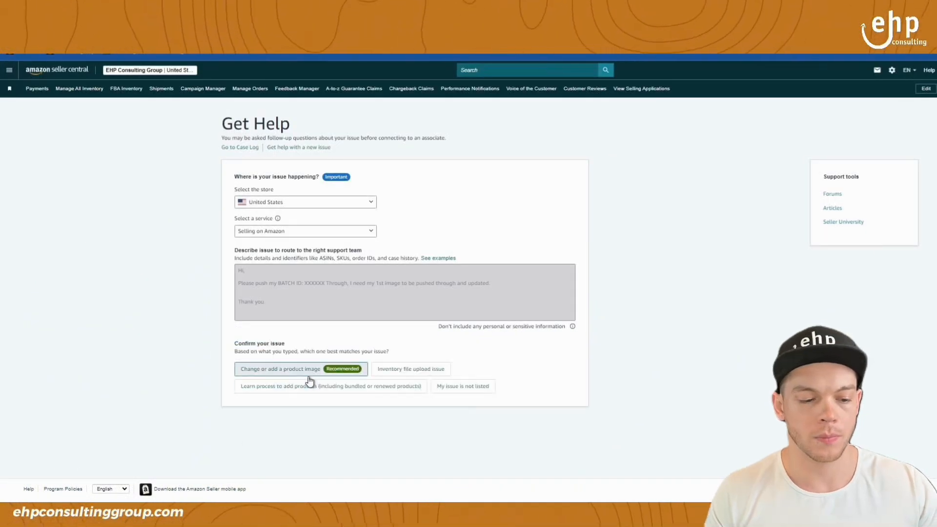
- Classify the request as an Inventory file upload issue and choose to contact an associate
left_click(424, 372)
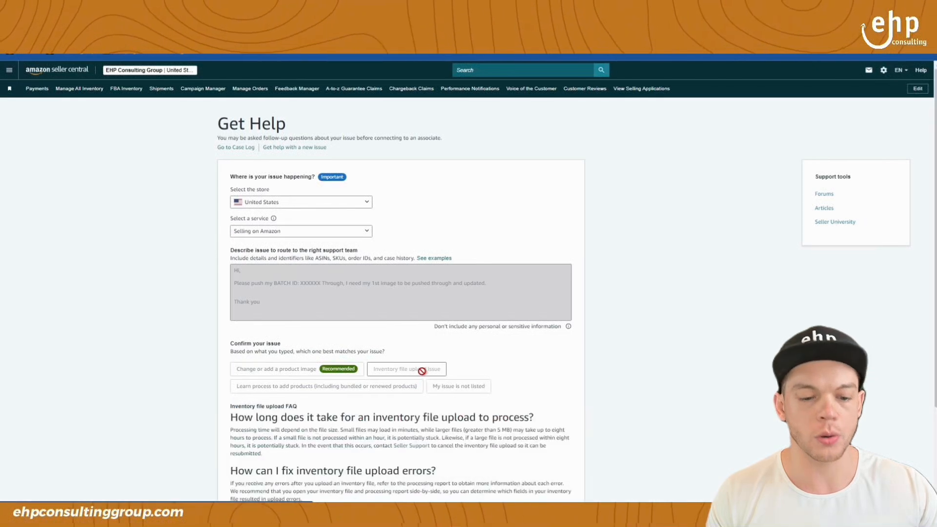
scroll(424, 376, "down", 3)
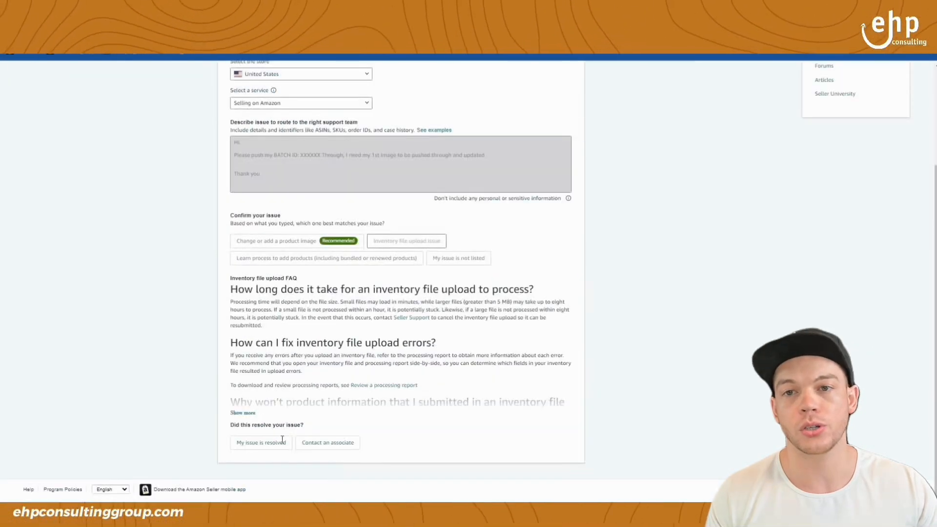
left_click(335, 444)
scroll(341, 386, "down", 2)
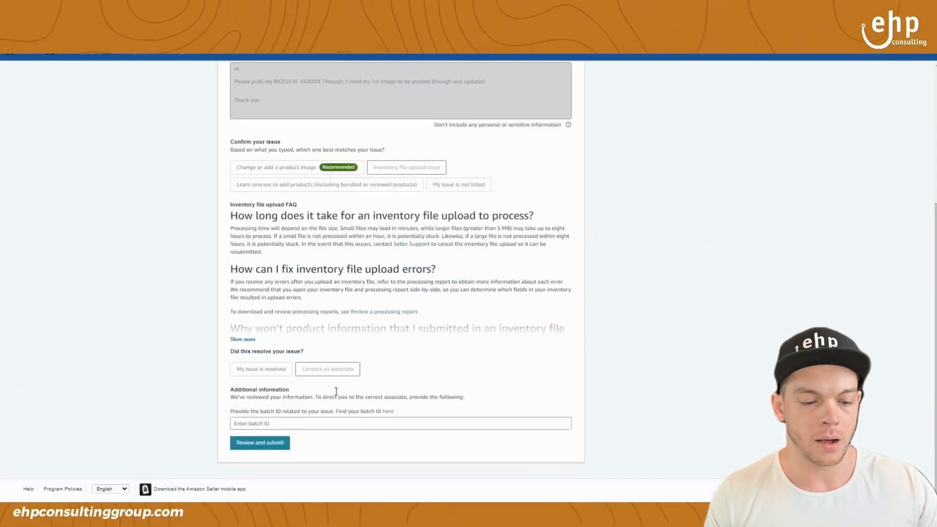
left_click(281, 425)
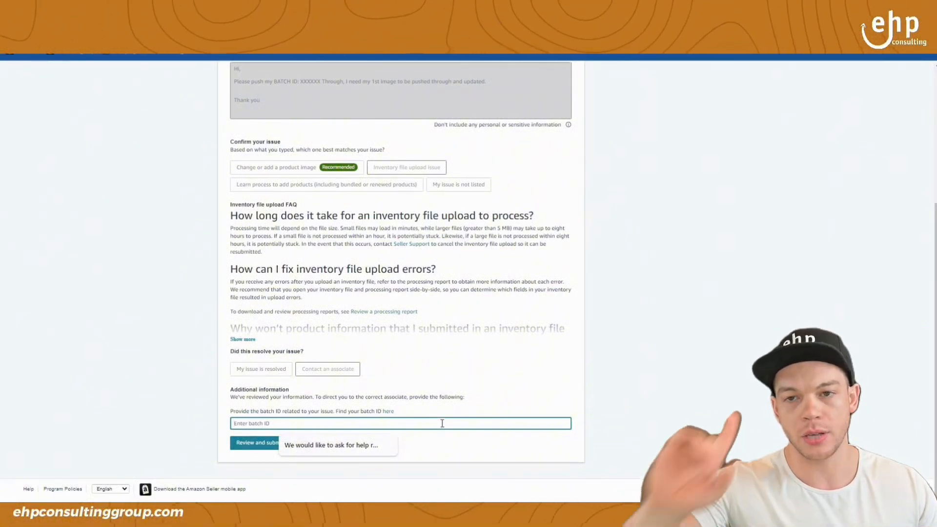
- Start a new help issue and select Title, description, bullets update as the issue to resolve
scroll(441, 426, "up", 4)
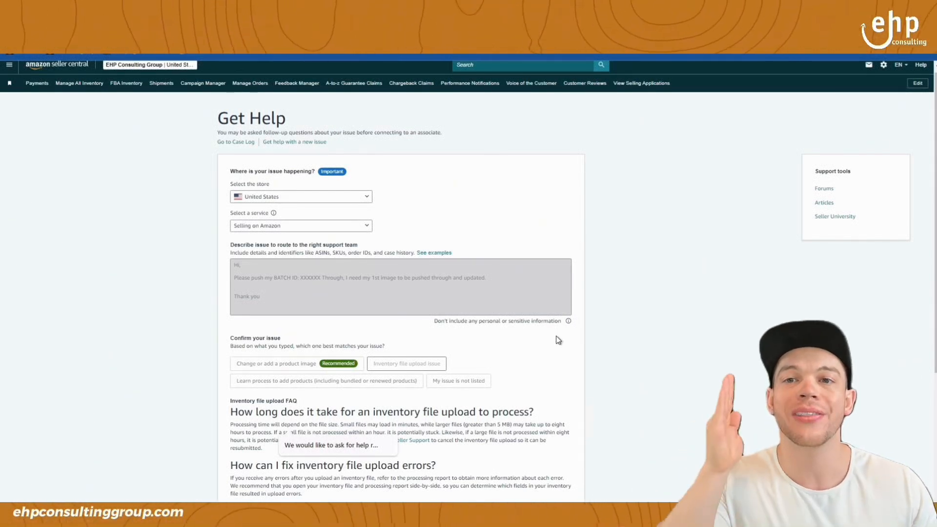
left_click(272, 143)
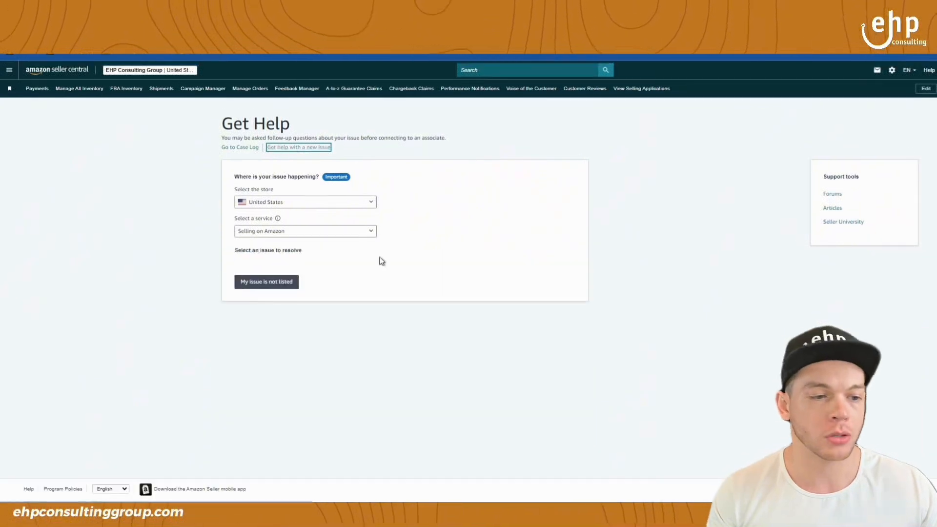
scroll(346, 387, "down", 1)
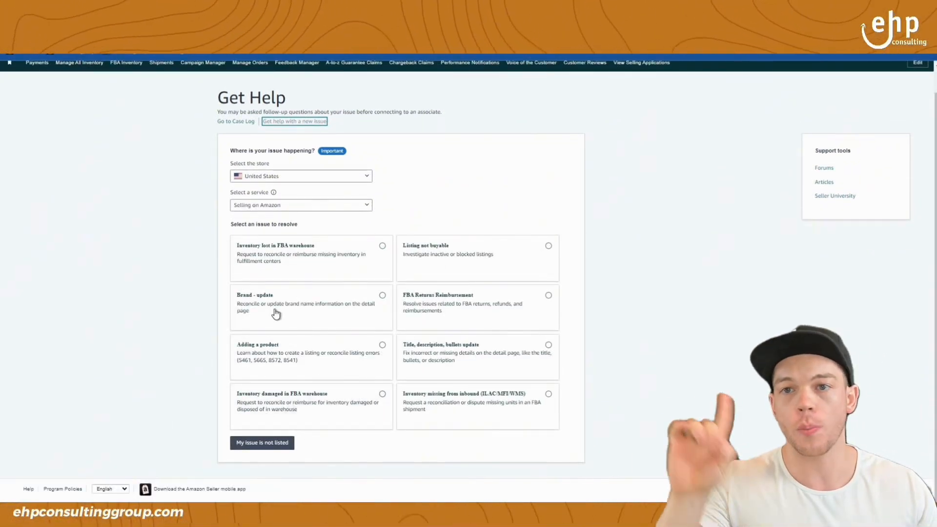
left_click(278, 445)
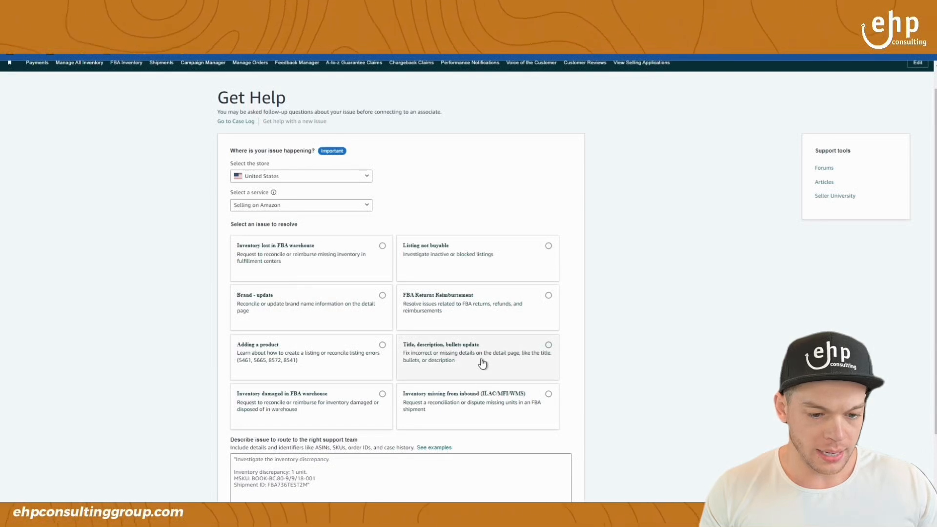
left_click(526, 363)
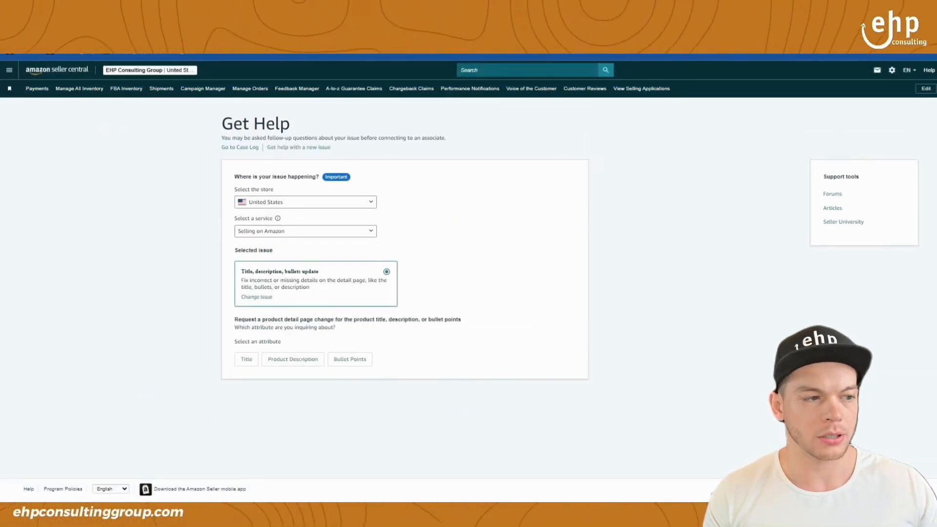
- Start a new help issue and describe it as "Issue with my Batch ID Not going throuhg. Please transfer to catalog team"
left_click(284, 147)
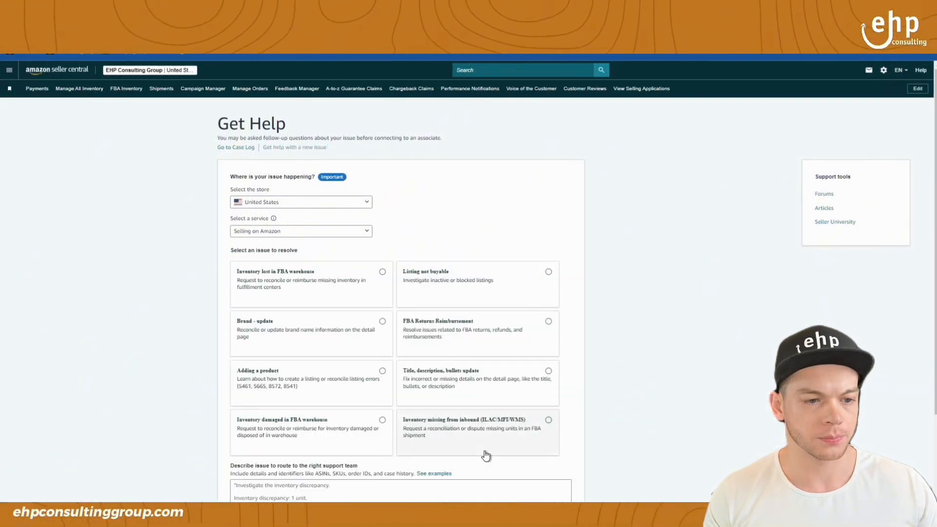
scroll(382, 477, "down", 3)
left_click(368, 393)
type("H")
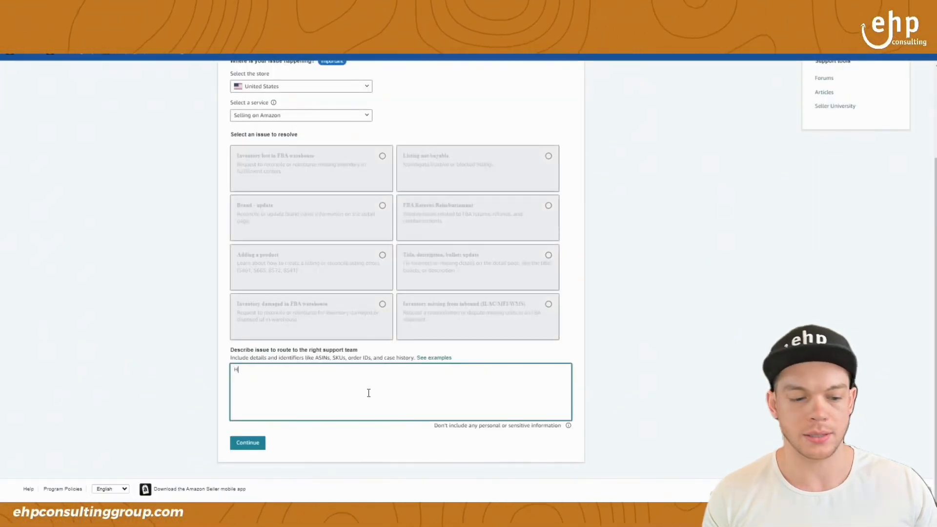
type("i Amazon,")
key("Return")
key("Return")
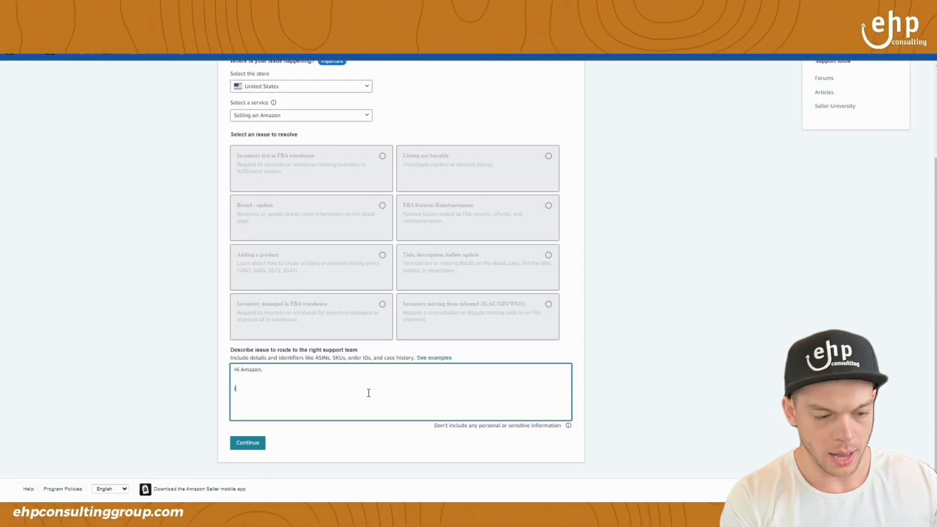
type("Issue with my Bat")
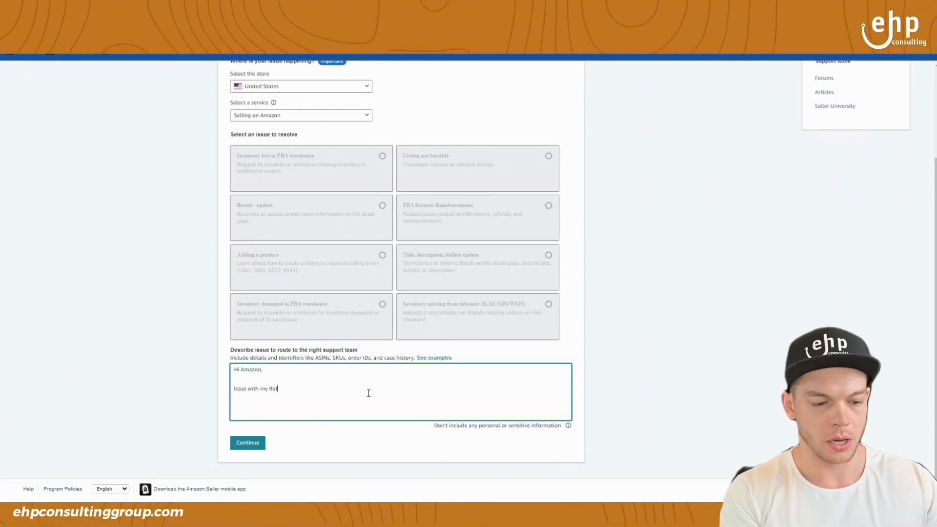
type("ch ID Not going throuhg.")
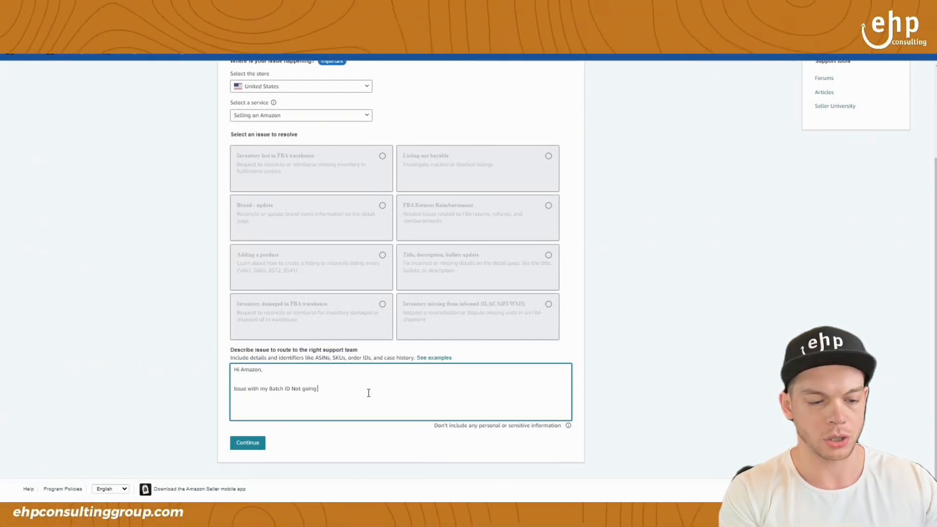
key("Return")
type("Please transfer to catalog team")
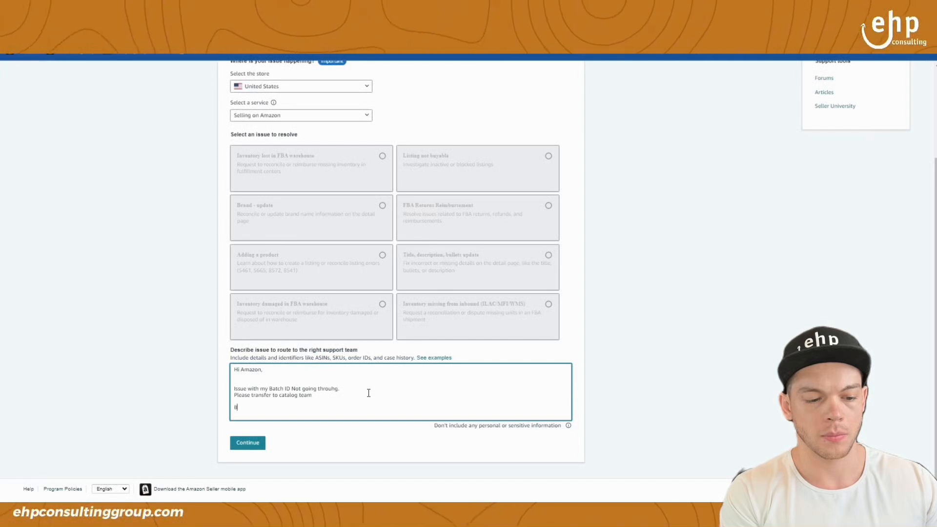
- Add the lines "BATCH ID: XXXXXX" and "File submitted" to the issue description
type("https://m.media-amazon.com/images/I/71NAKSzlPtL.jpg")
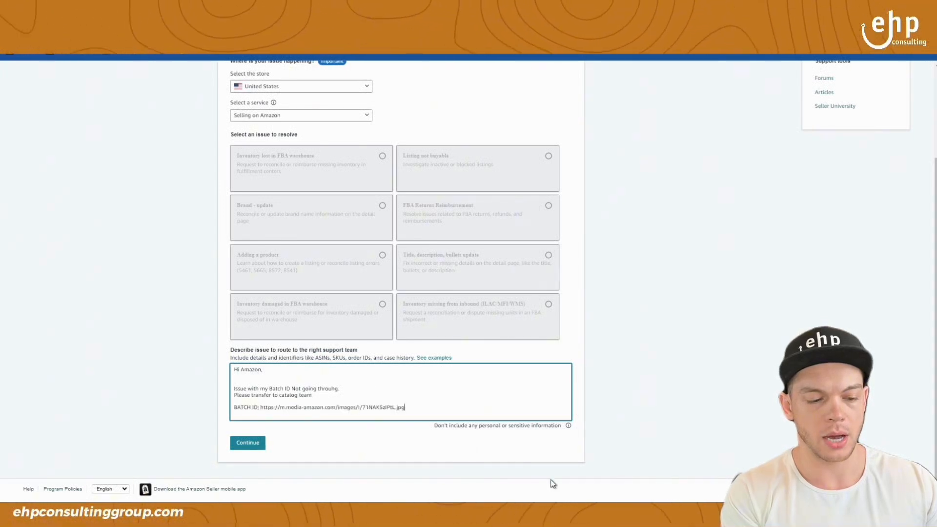
left_click_drag(405, 407, 258, 408)
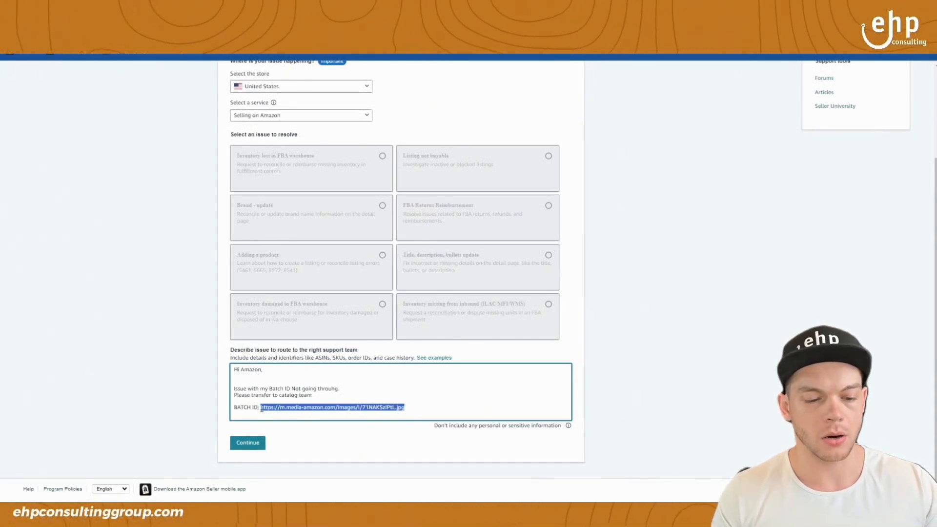
type("XXXXXX")
key("Return")
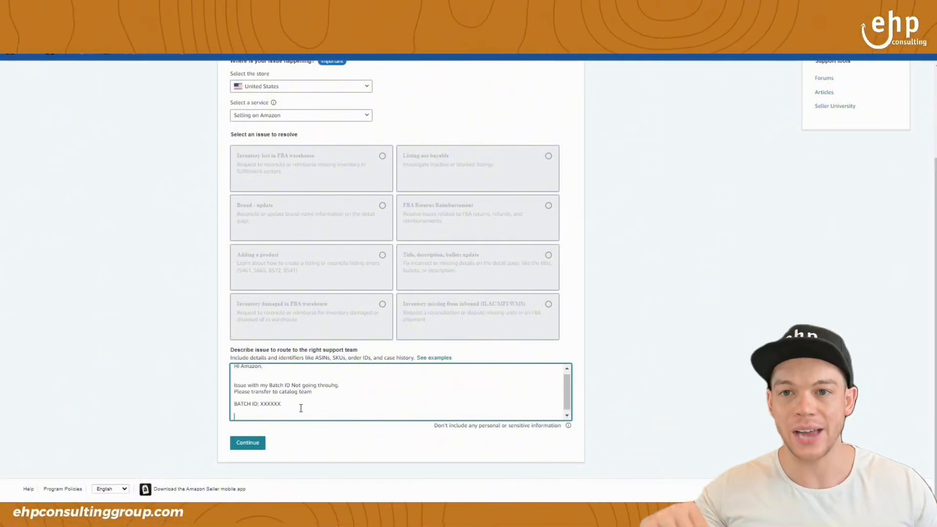
key("Return")
type("File submitted")
key("ctrl+a")
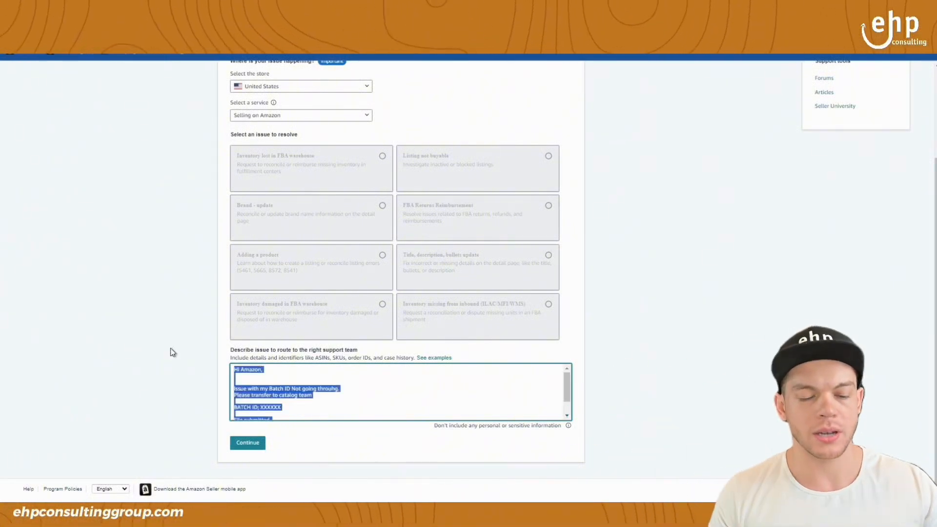
- Continue with the description, mark the issue as not listed and categorize it as Product or listing related
left_click(248, 442)
left_click(450, 386)
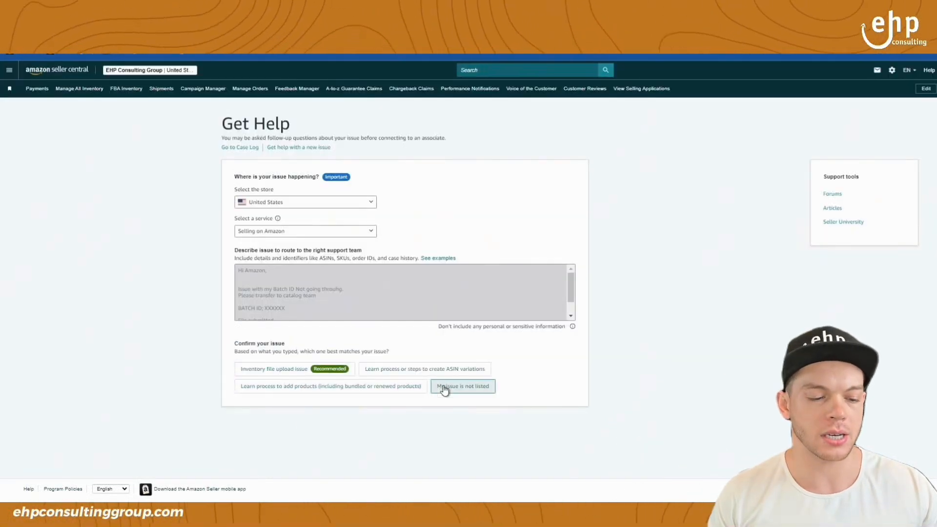
left_click(343, 425)
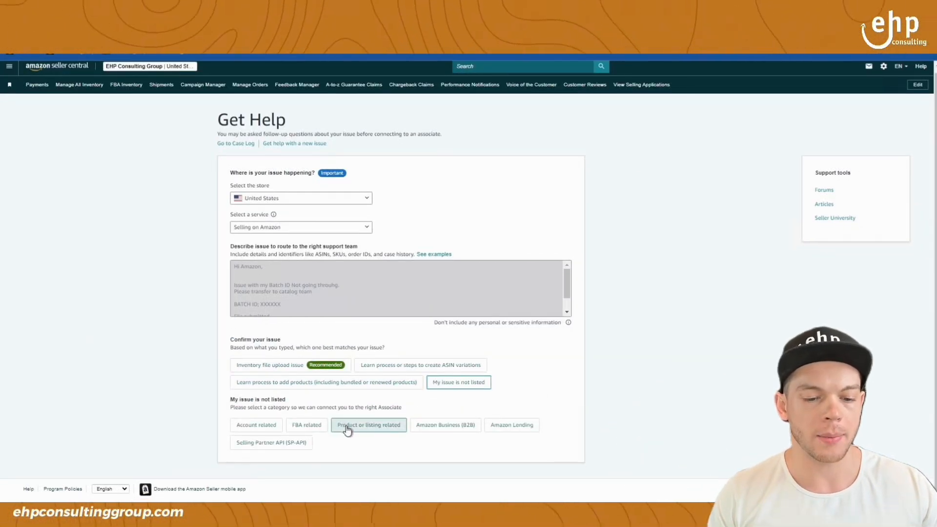
scroll(506, 400, "down", 2)
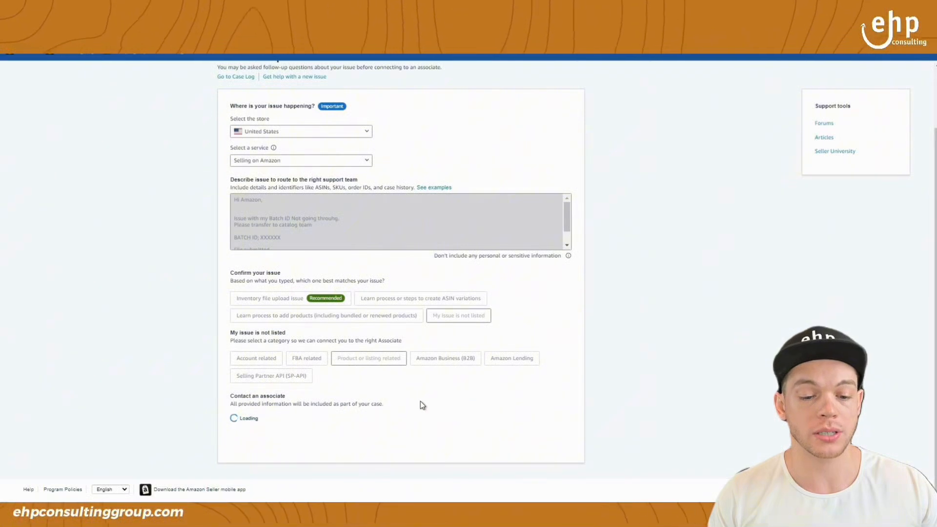
- Choose phone as the contact method and start replacing the case subject with "Bat"
scroll(303, 400, "down", 2)
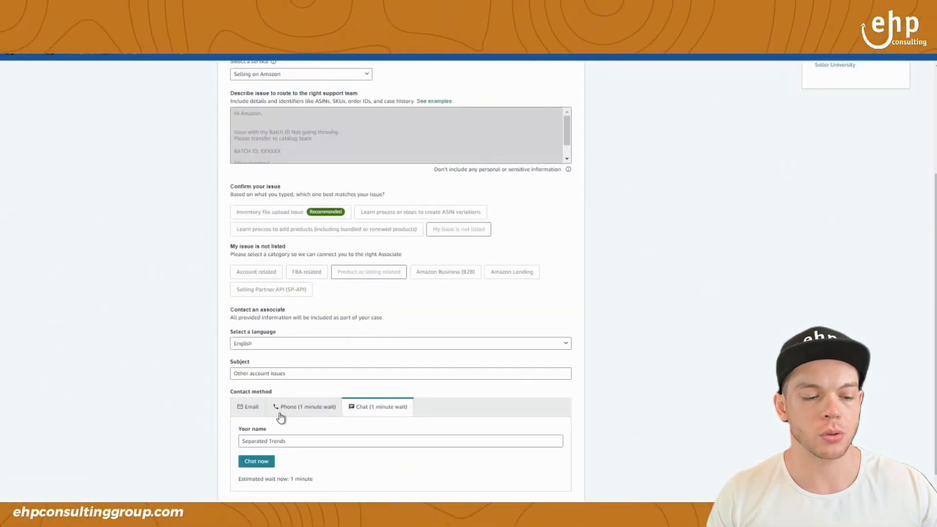
left_click(299, 413)
triple_click(270, 374)
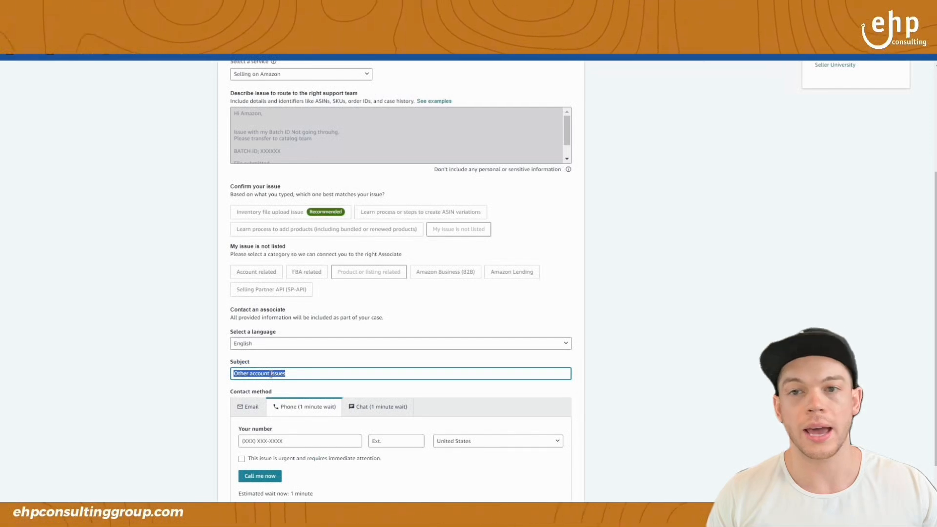
type("Bat")
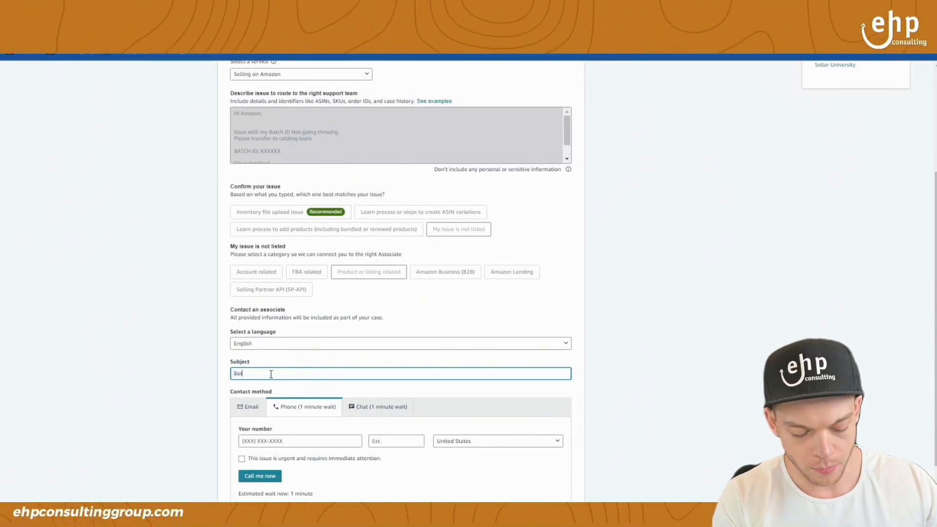